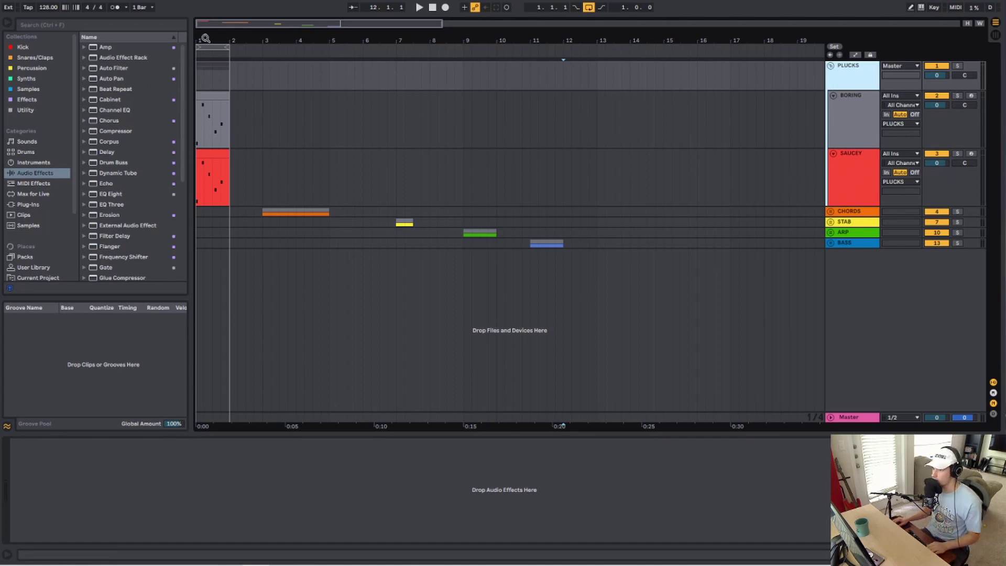
# Audition the BORING pluck clip and open the Serum instrument on its track
pyautogui.moveTo(206, 40); pyautogui.dragTo(387, 48)
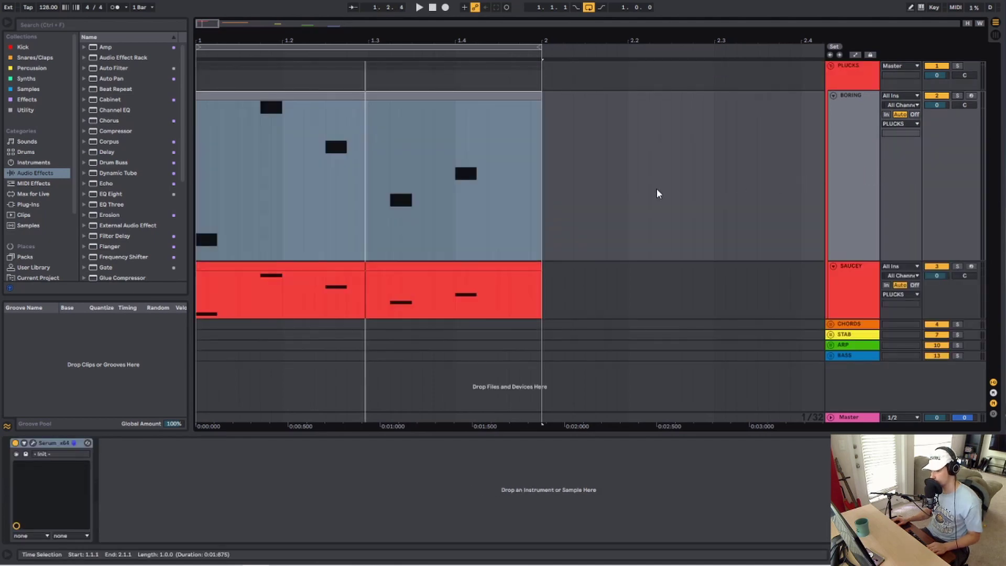
pyautogui.click(451, 96)
pyautogui.click(34, 445)
pyautogui.press('space')
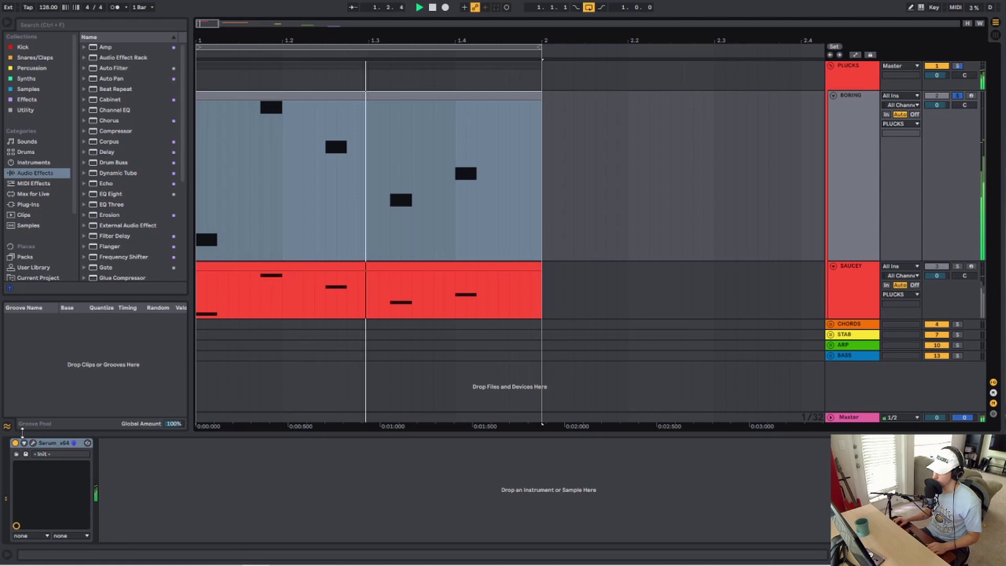
pyautogui.click(34, 444)
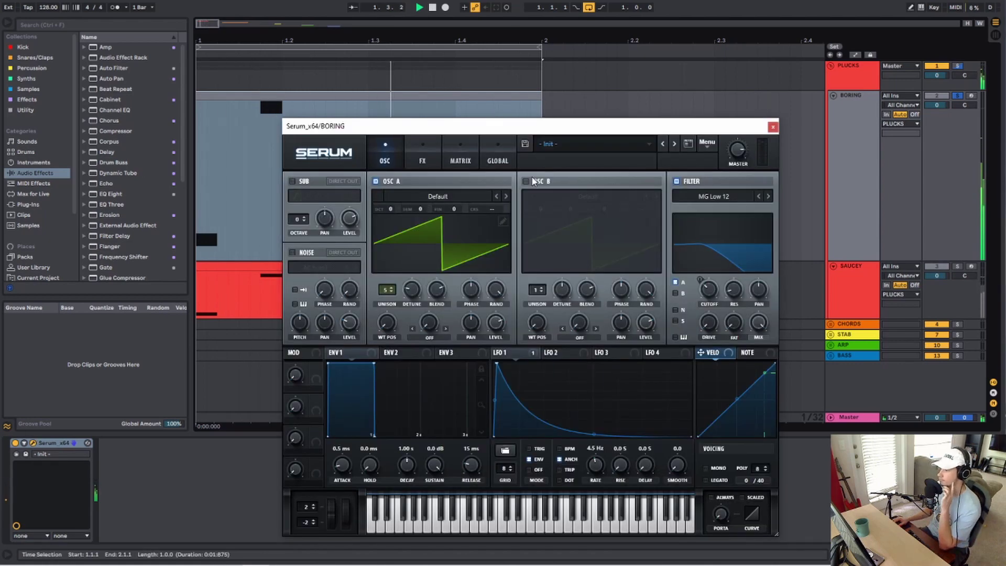
pyautogui.press('space')
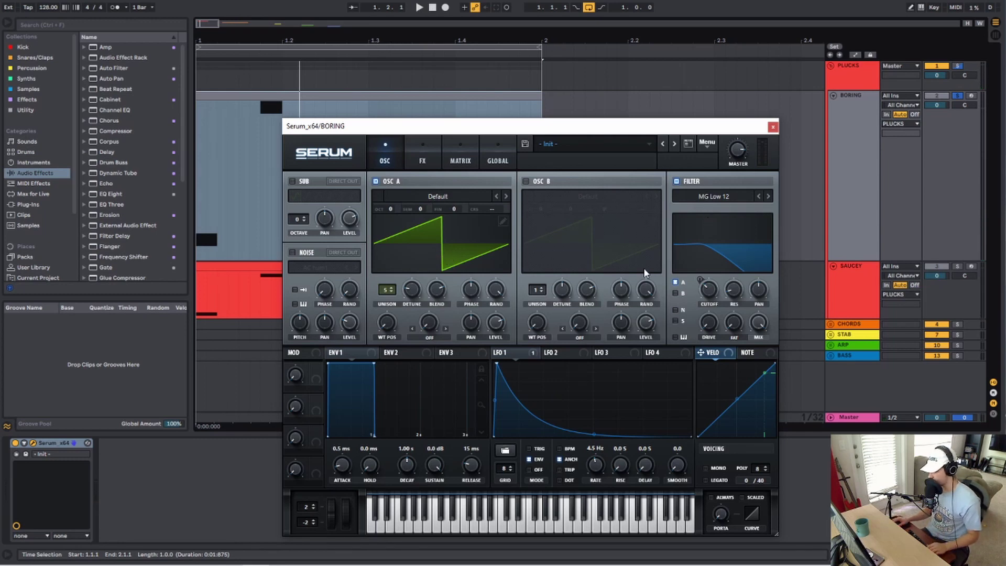
# Set LFO 1's rate to 4.2 Hz in the BORING pluck's Serum, audition the result and close the instrument
pyautogui.moveTo(508, 356)
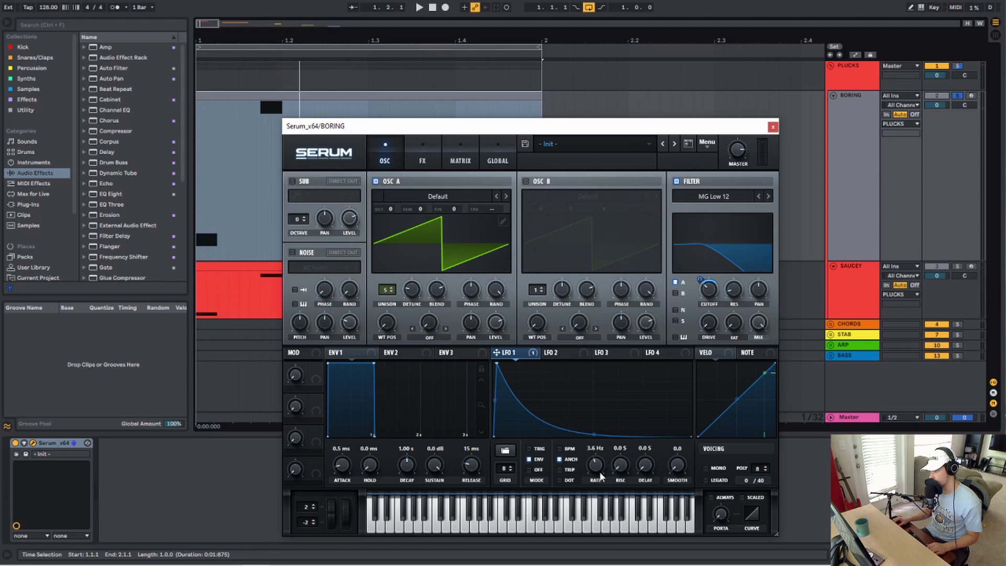
pyautogui.scroll(5, 596, 475)
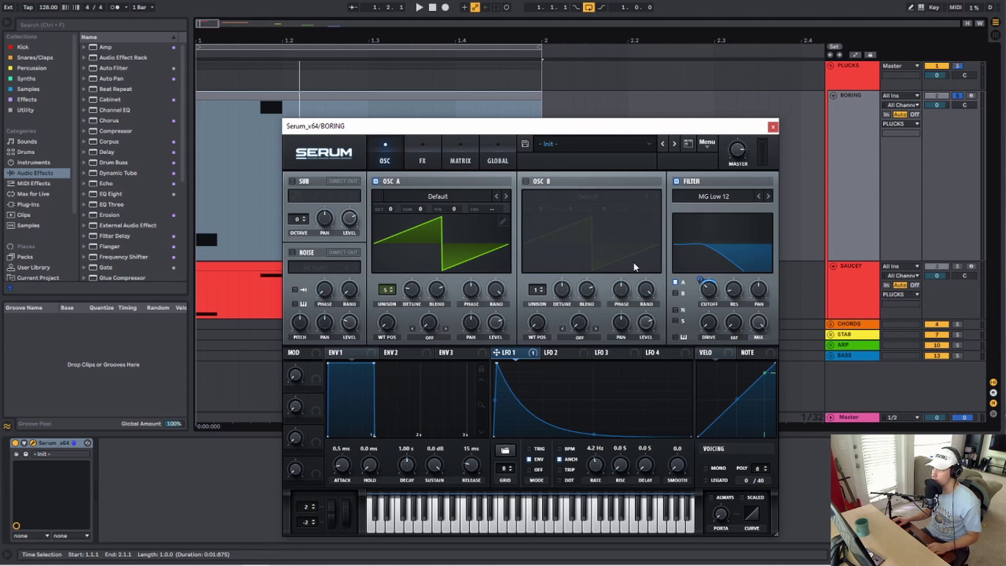
pyautogui.click(420, 160)
pyautogui.click(378, 154)
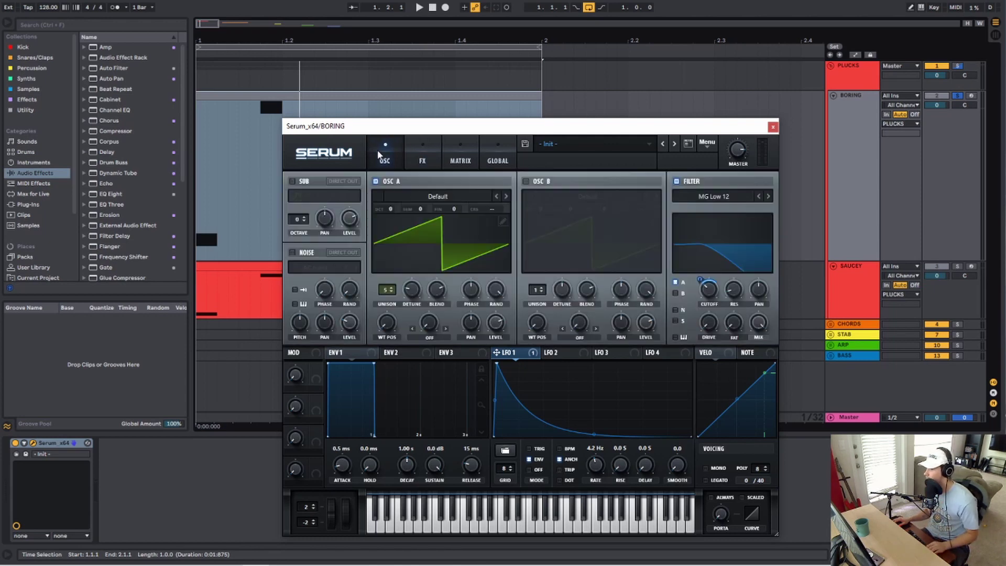
pyautogui.press('space')
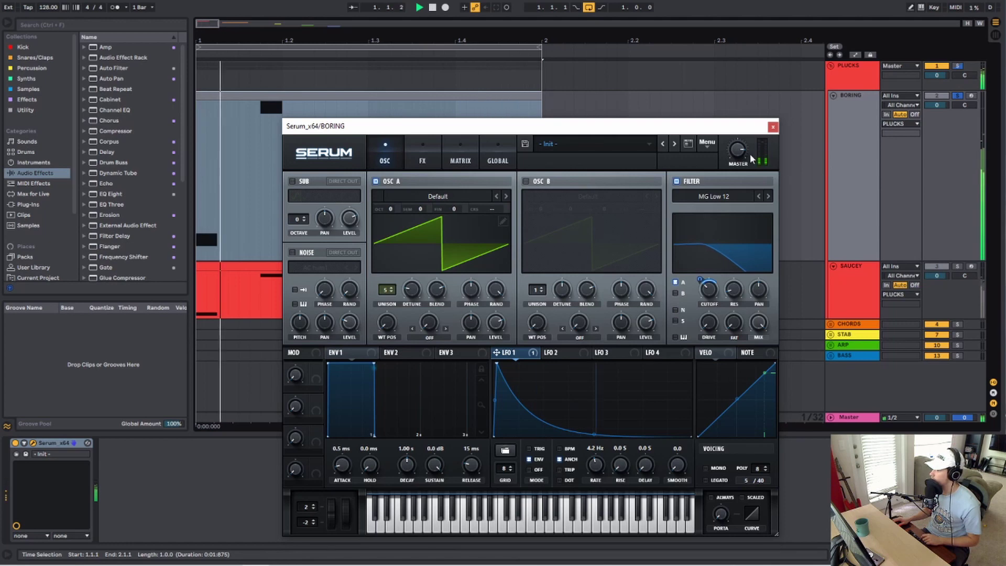
pyautogui.press('space')
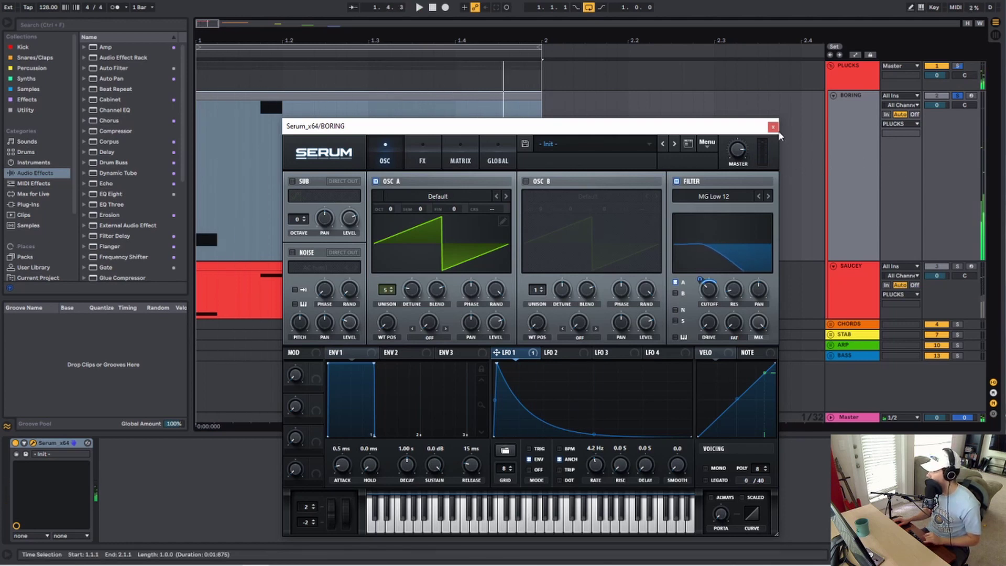
pyautogui.click(776, 127)
# Solo the SAUCEY pluck track, play its clip and open its Serum instrument
pyautogui.moveTo(951, 193); pyautogui.dragTo(974, 84)
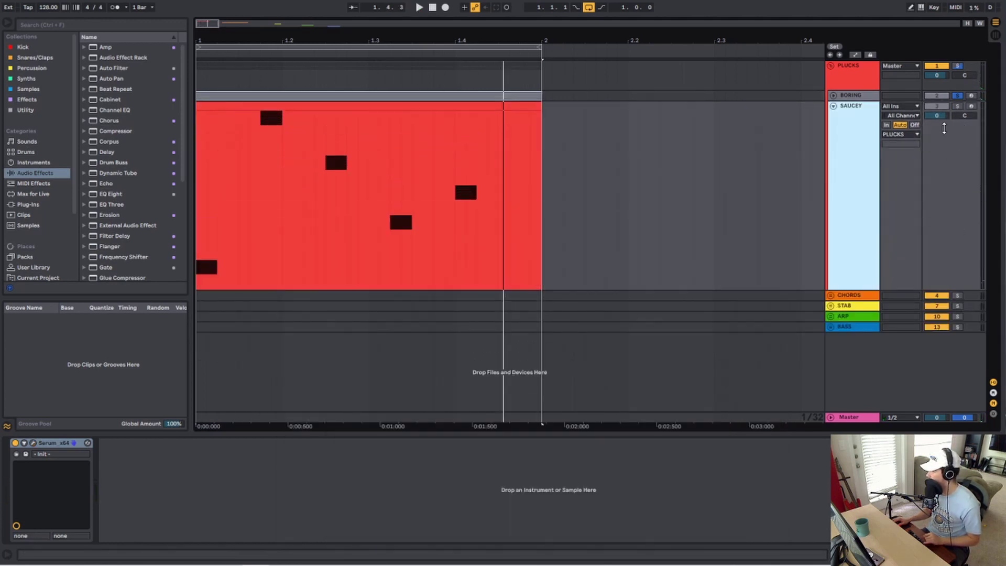
pyautogui.click(958, 106)
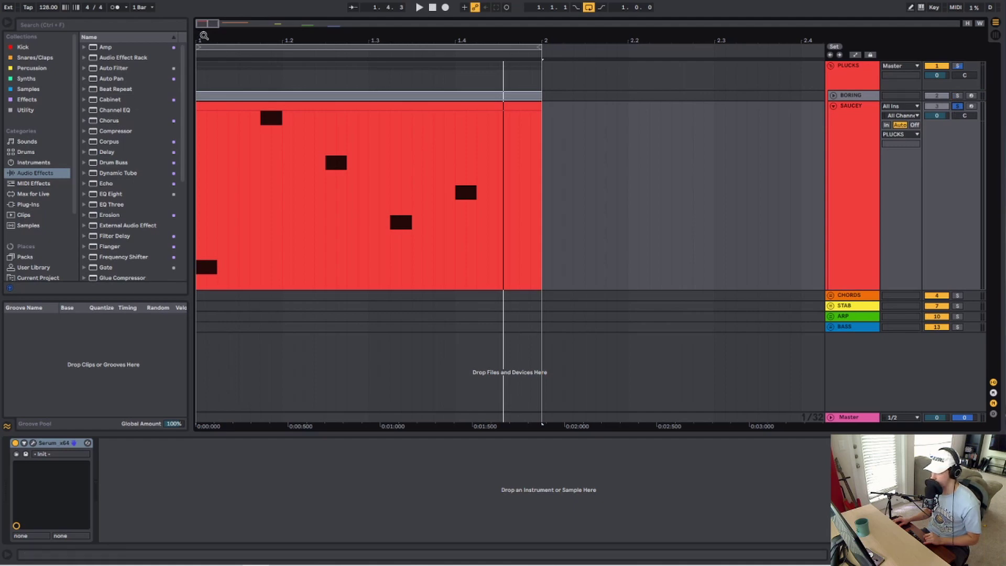
pyautogui.moveTo(203, 36); pyautogui.dragTo(205, 68)
pyautogui.press('space')
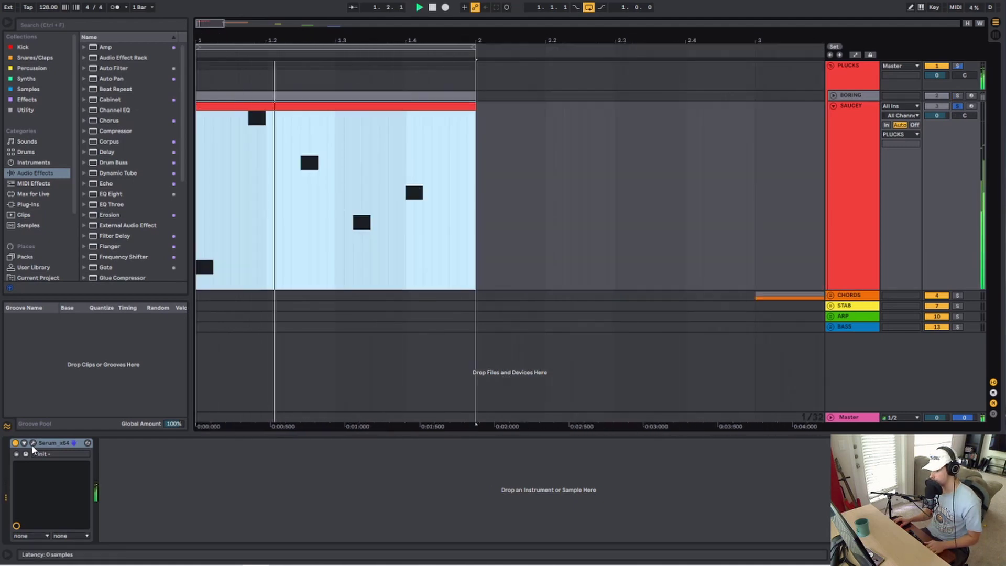
pyautogui.click(33, 443)
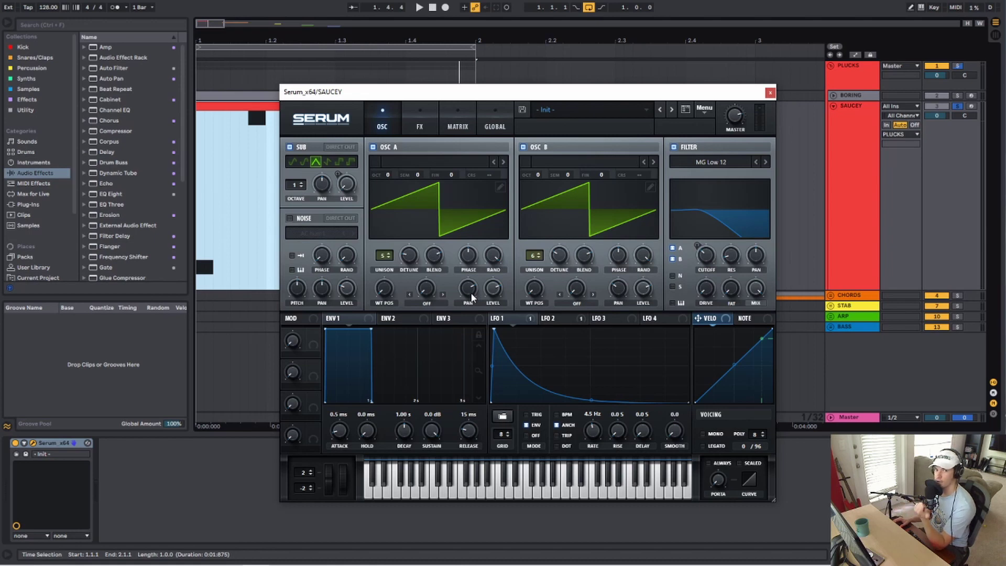
# Disable oscillators A and B in the SAUCEY pluck's Serum and audition the sub oscillator on its own
pyautogui.moveTo(374, 90); pyautogui.dragTo(391, 75)
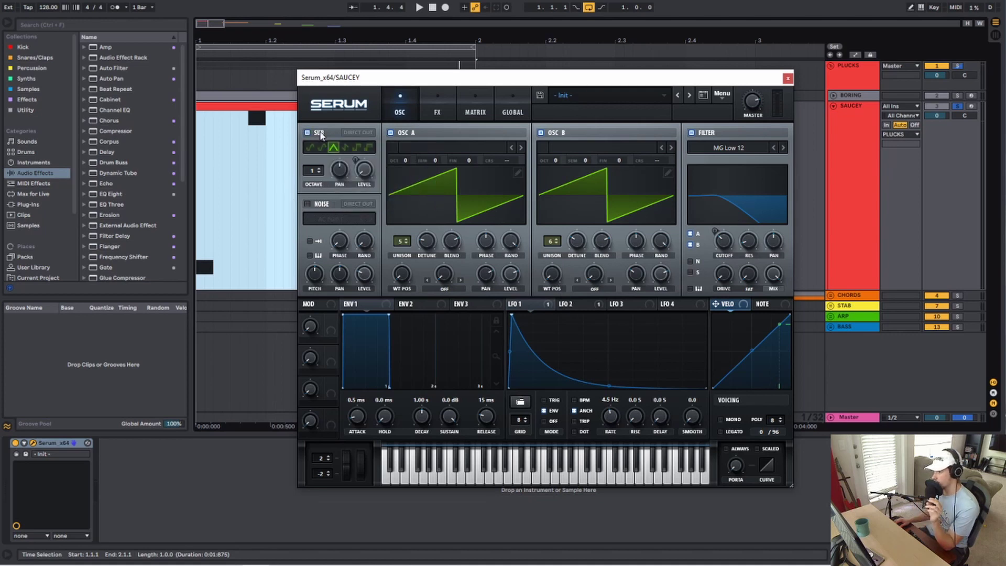
pyautogui.click(390, 133)
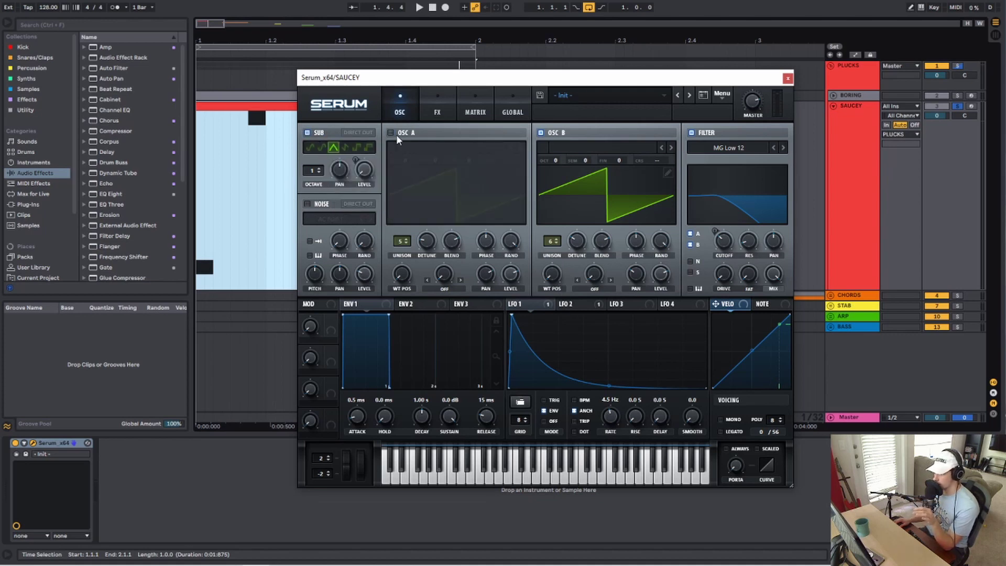
pyautogui.click(540, 132)
pyautogui.press('space')
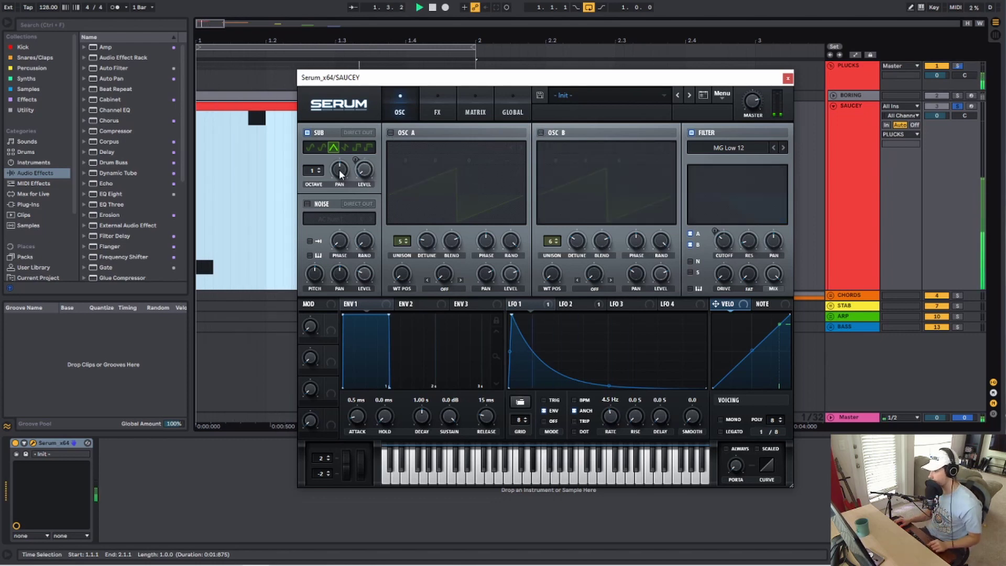
pyautogui.press('space')
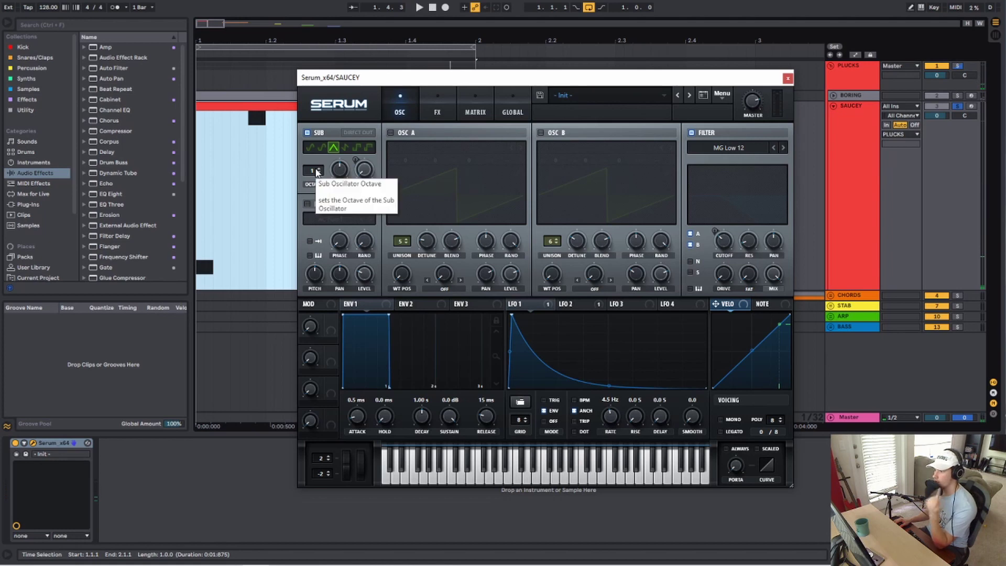
# Compare the LFO 1 and LFO 2 shapes, and re-enable oscillators A and B during playback
pyautogui.click(586, 306)
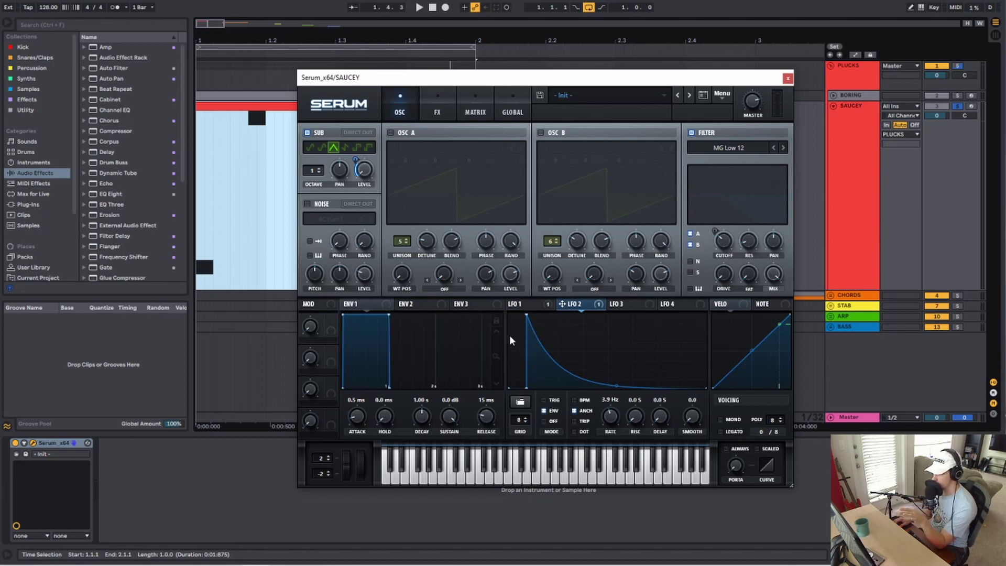
pyautogui.click(523, 305)
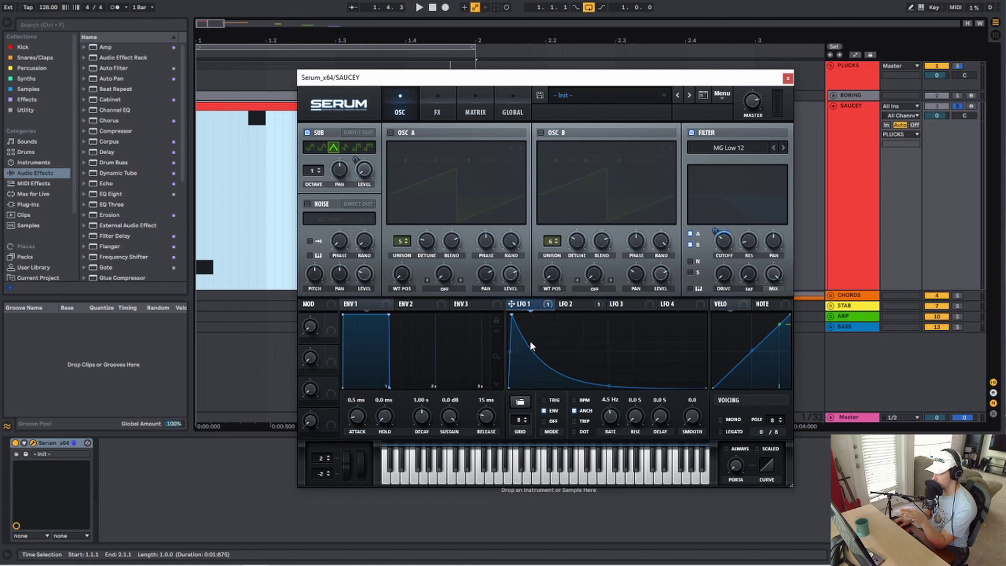
pyautogui.click(570, 304)
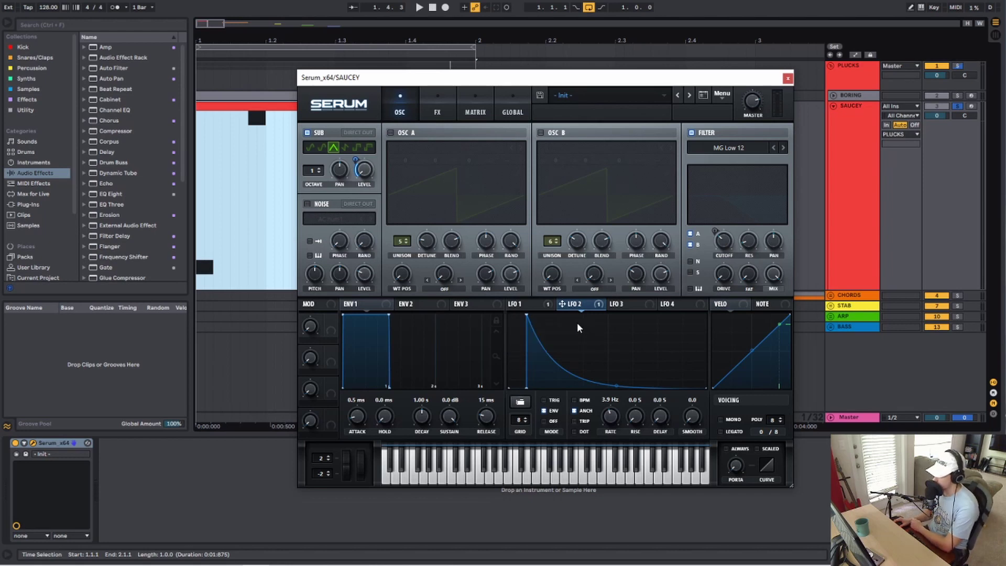
pyautogui.press('space')
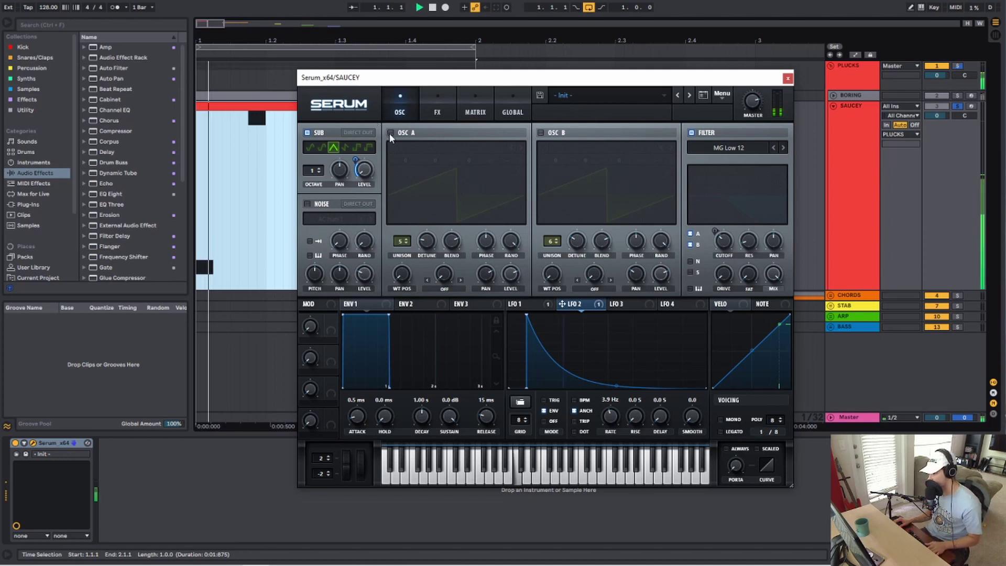
pyautogui.click(390, 133)
pyautogui.click(542, 133)
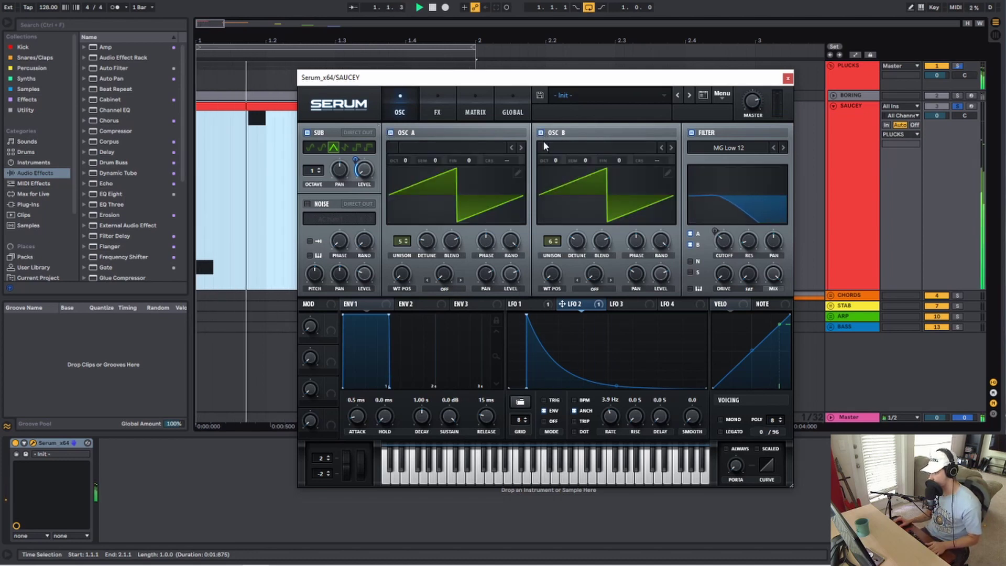
pyautogui.press('space')
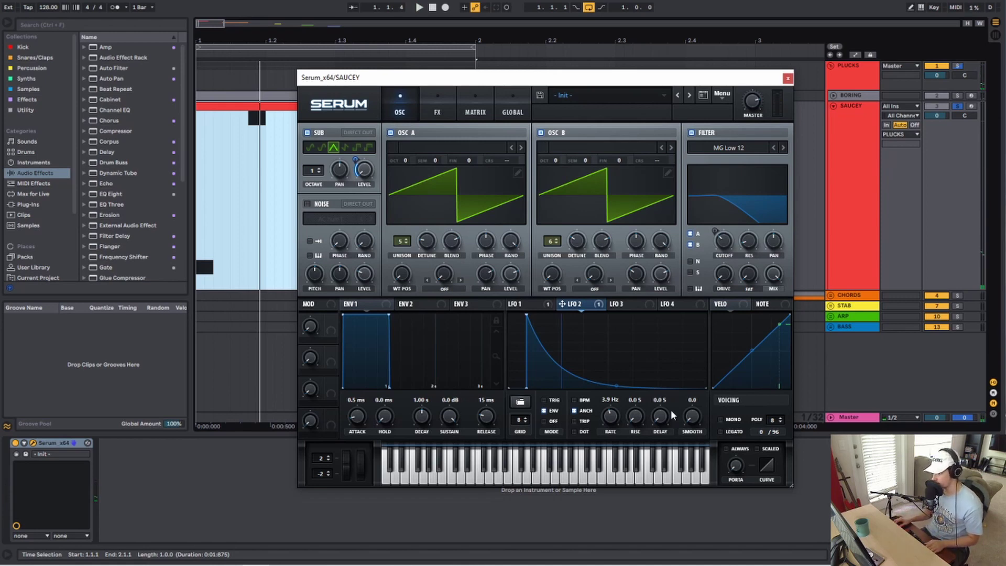
# Set LFO 2's rate to 2.9 Hz, audition the SAUCEY pluck and close its Serum instrument
pyautogui.moveTo(611, 418); pyautogui.dragTo(614, 425)
pyautogui.press('space')
pyautogui.press('space')
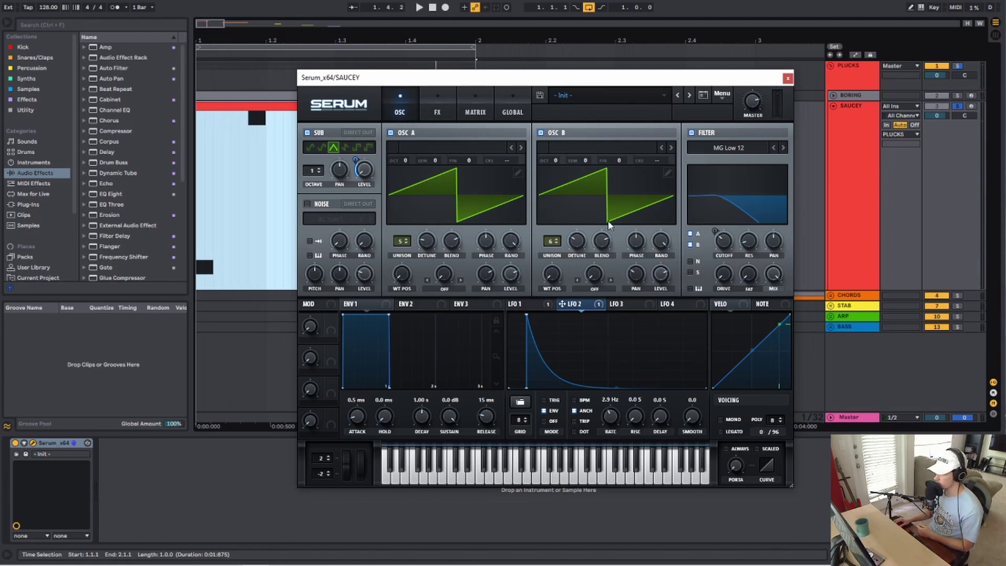
pyautogui.click(788, 78)
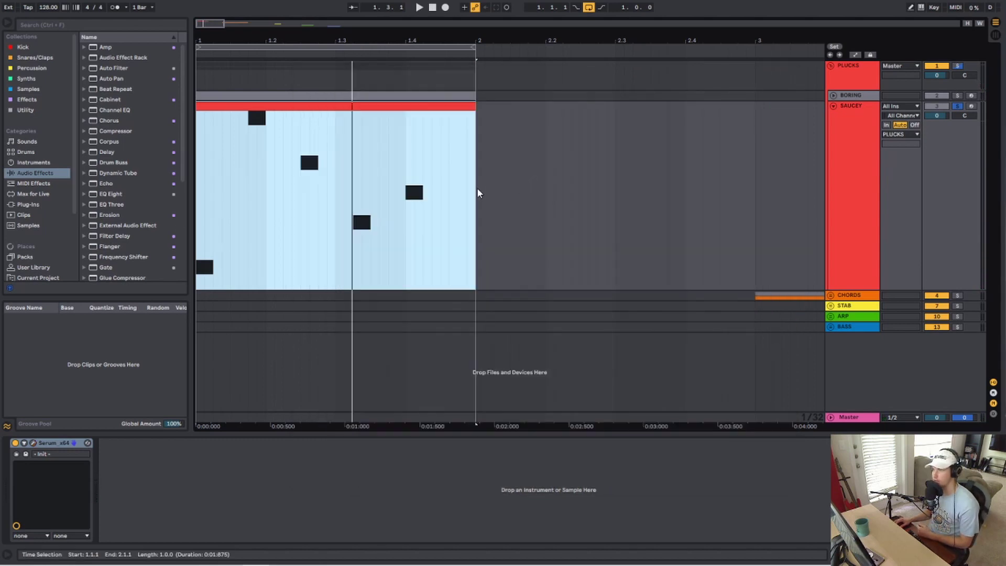
# Compare the BORING and SAUCEY plucks by soloing each in turn during playback
pyautogui.click(958, 96)
pyautogui.click(958, 106)
pyautogui.press('space')
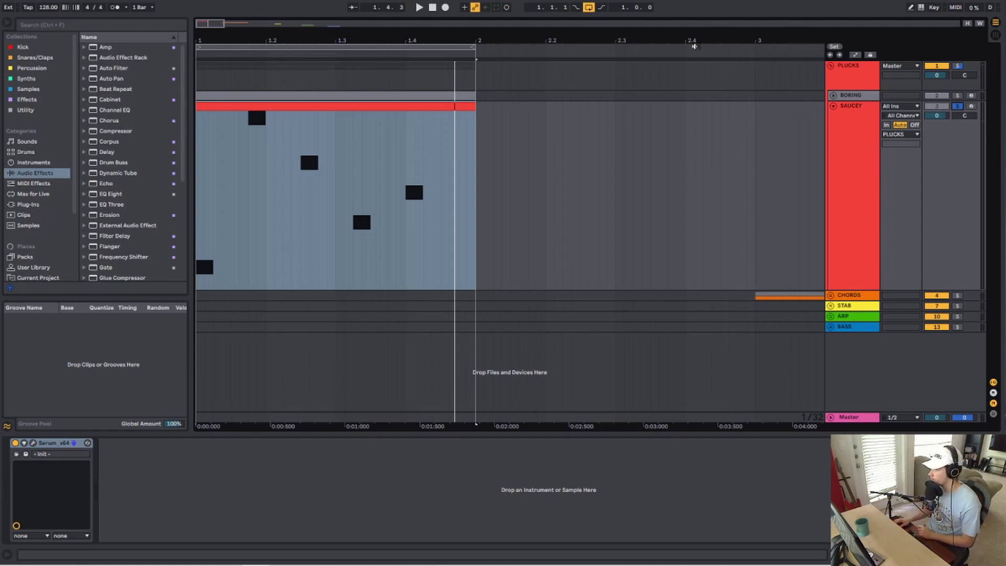
# Expand the BORING track in the CHORDS group, audition its looped clip at bar 3 and open its Serum instrument
pyautogui.moveTo(695, 43); pyautogui.dragTo(298, 40)
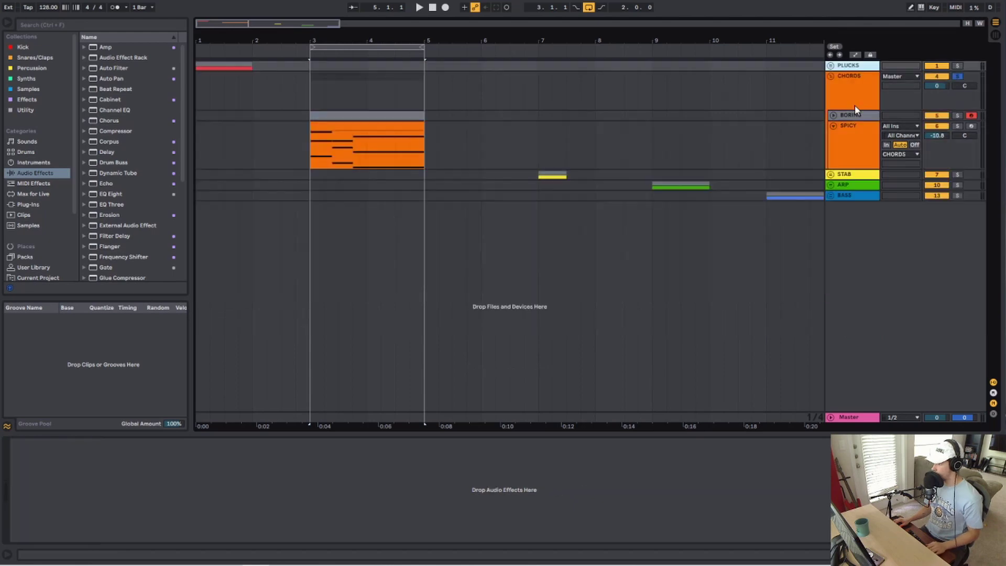
pyautogui.moveTo(863, 126)
pyautogui.mouseDown()
pyautogui.moveTo(864, 180)
pyautogui.moveTo(858, 114)
pyautogui.mouseUp()
pyautogui.click(399, 125)
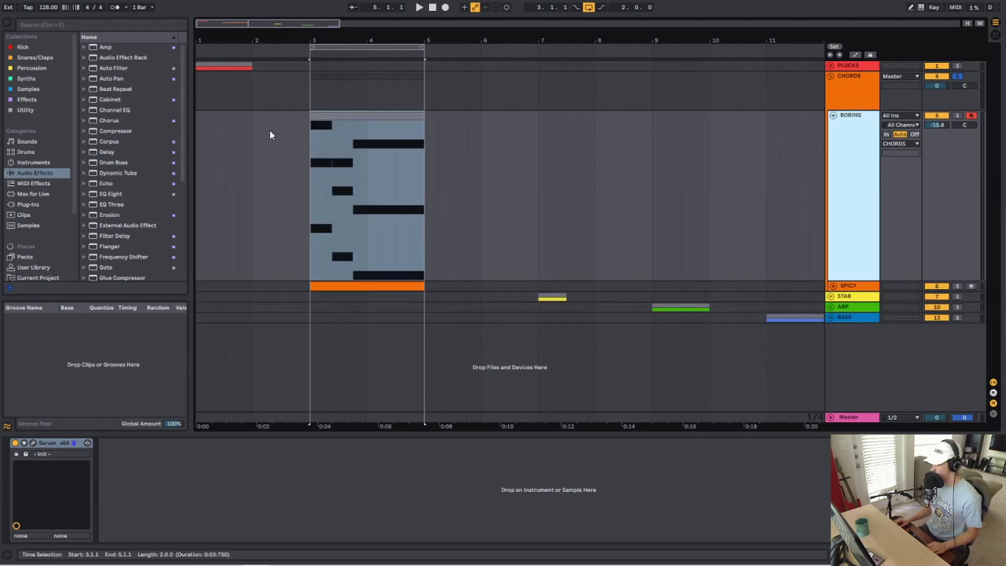
pyautogui.click(319, 114)
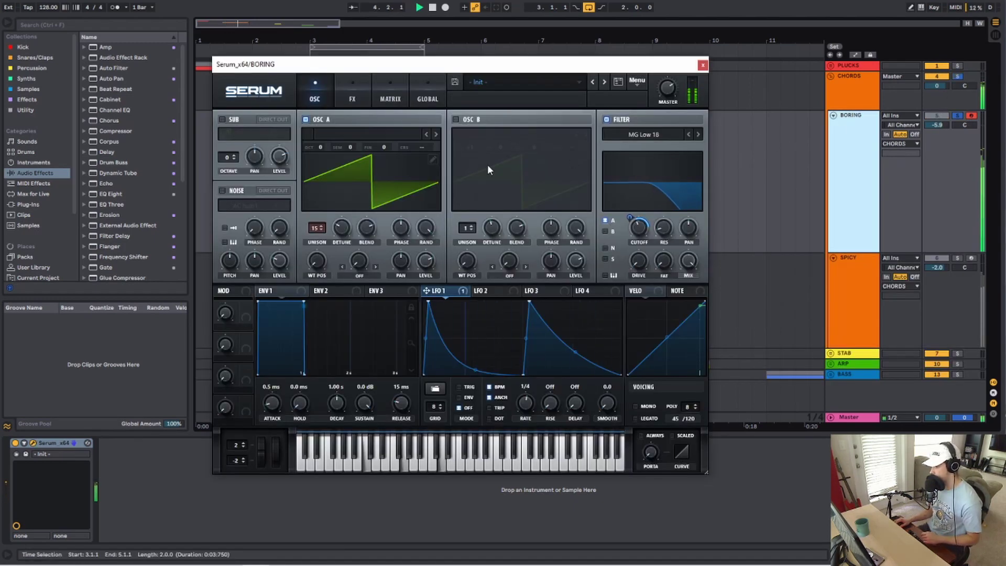
pyautogui.press('space')
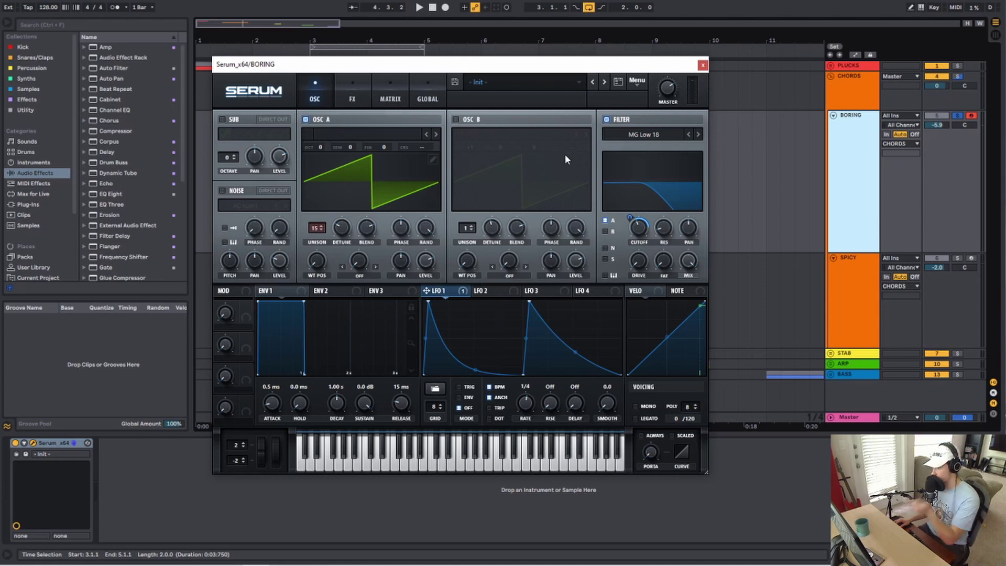
# Review the filter types, keeping MG Low 18, and check the effects of the BORING chords' Serum before closing it
pyautogui.click(644, 137)
pyautogui.moveTo(652, 150)
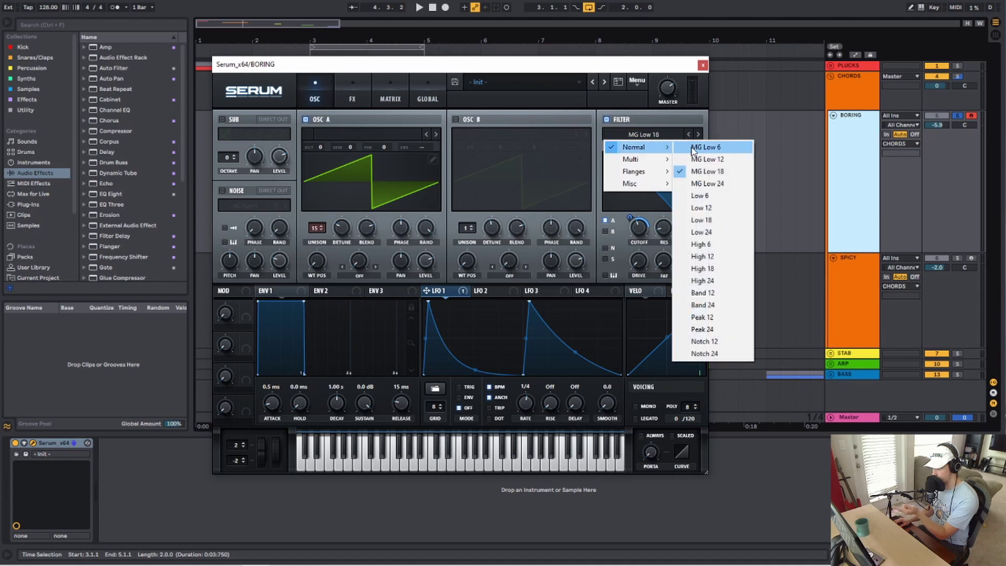
pyautogui.click(703, 175)
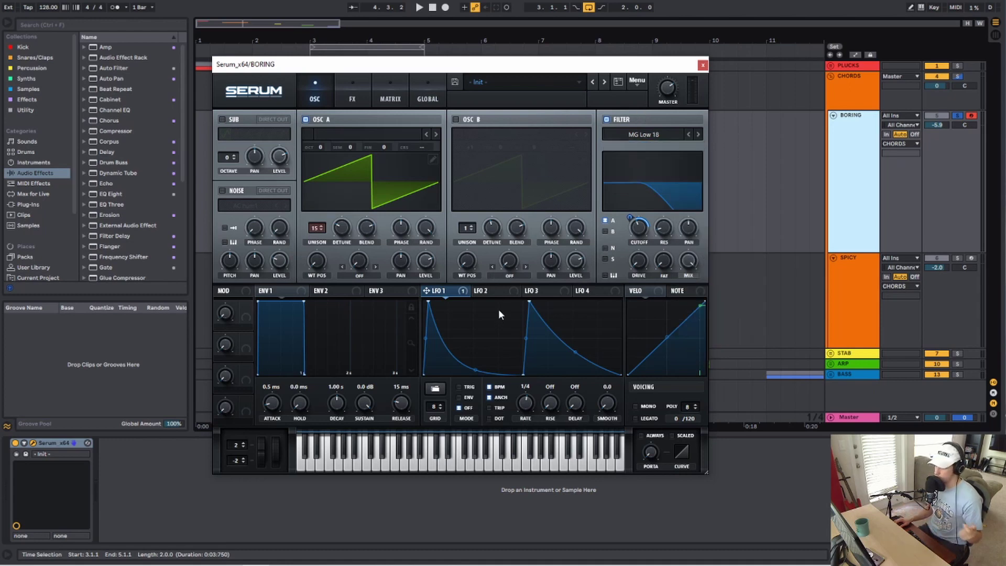
pyautogui.click(350, 98)
pyautogui.click(330, 90)
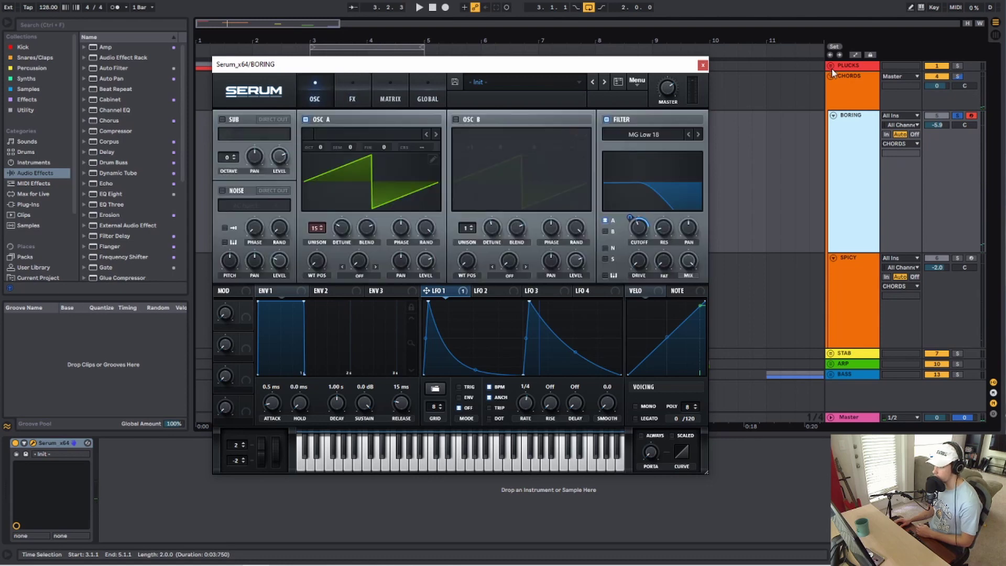
pyautogui.click(703, 65)
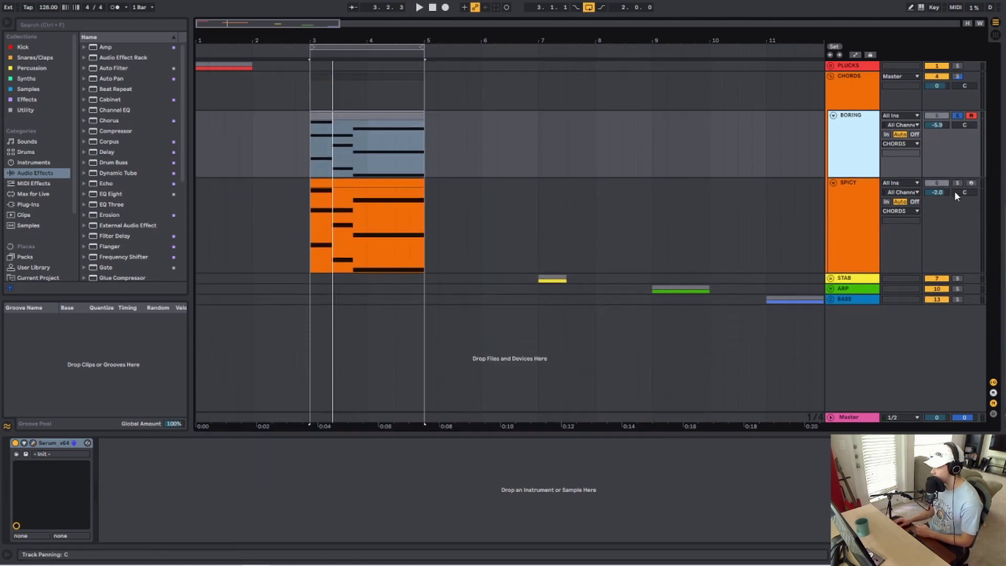
# Solo the SPICY chords track and play its clip
pyautogui.click(957, 196)
pyautogui.press('space')
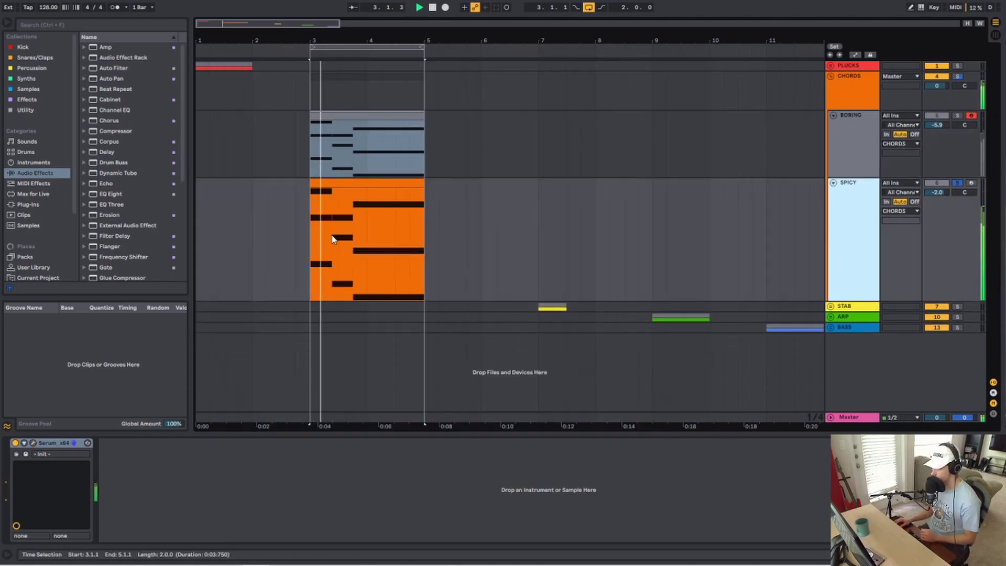
# Open the Serum instrument on the SPICY chords track and restore its standard dark skin
pyautogui.click(33, 444)
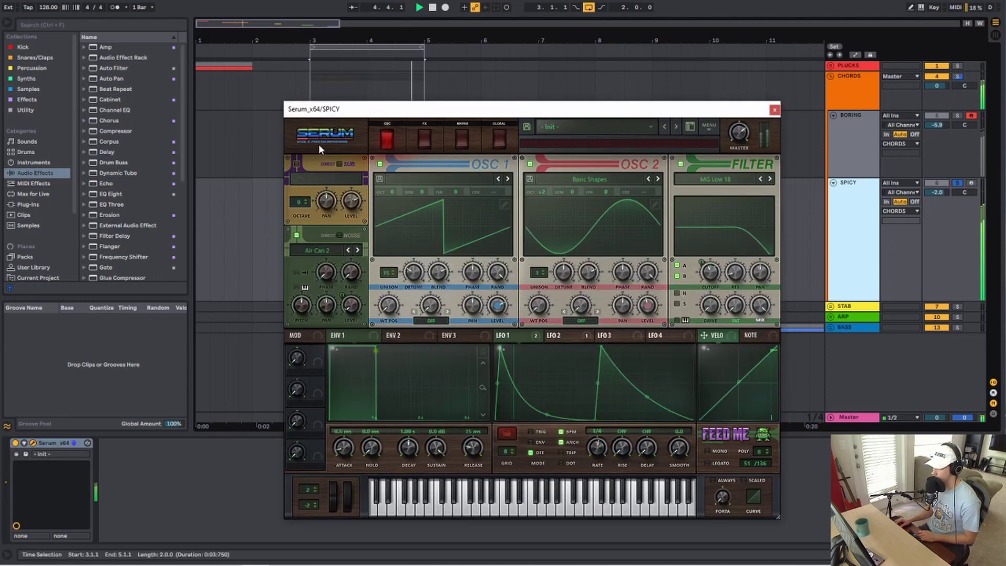
pyautogui.click(320, 146)
pyautogui.moveTo(348, 152)
pyautogui.click(443, 150)
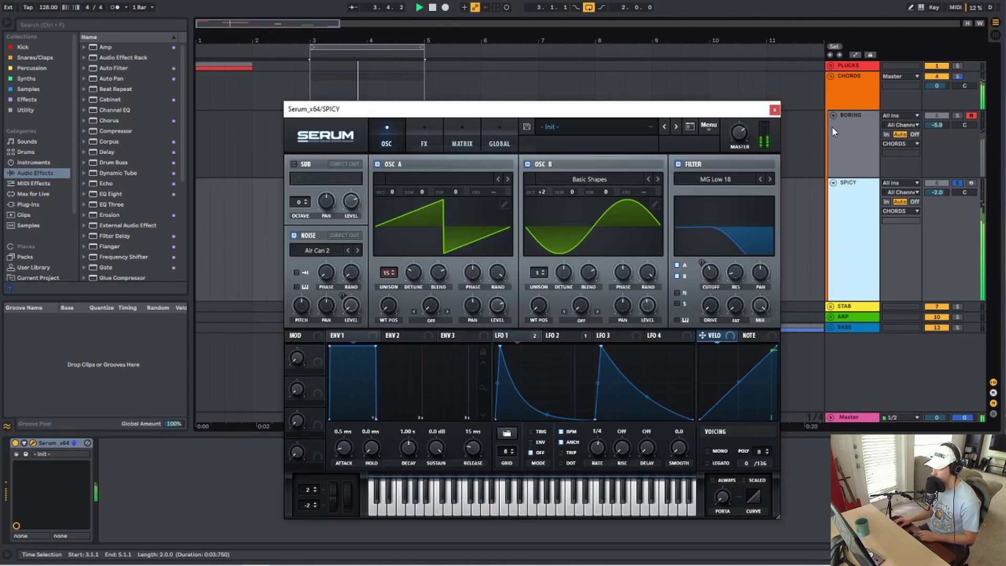
# Compare the BORING and SPICY chords by soloing each, and lower the SPICY track's volume to -5.8 dB
pyautogui.click(958, 115)
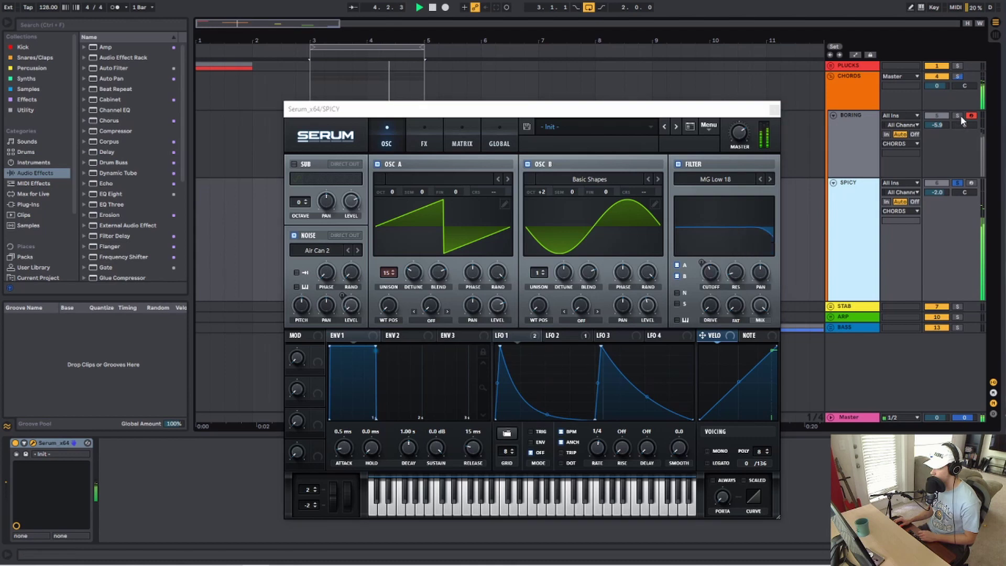
pyautogui.moveTo(943, 193); pyautogui.dragTo(944, 214)
pyautogui.click(956, 183)
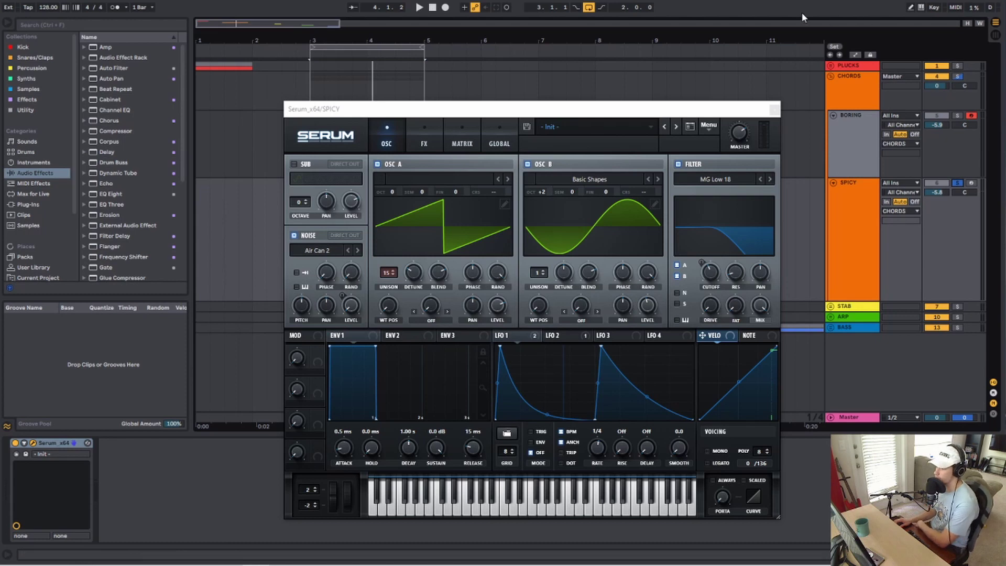
# Switch the OSC A and OSC B waveform displays to 3D and check the filter's Phases display before returning to its normal curve
pyautogui.click(432, 216)
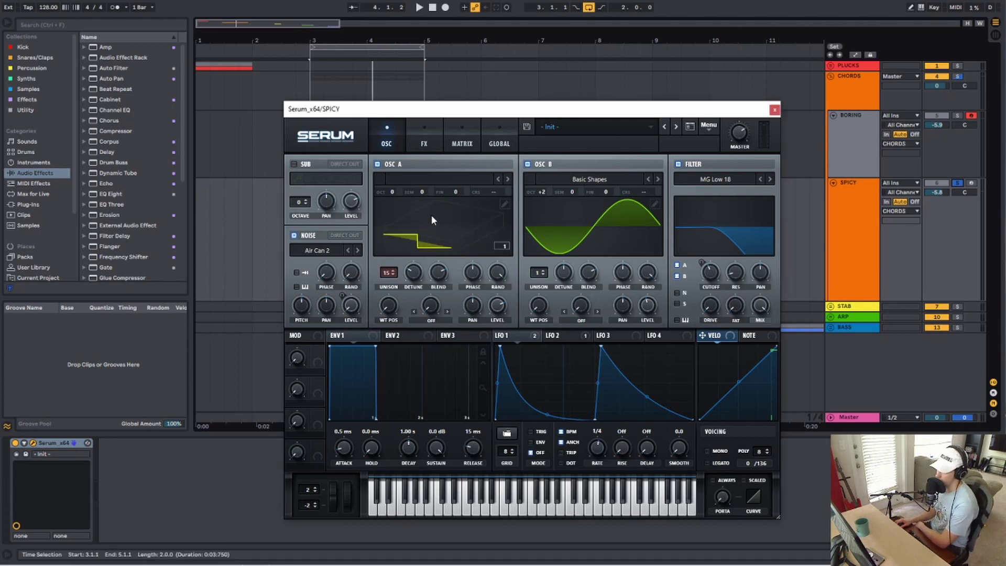
pyautogui.click(583, 211)
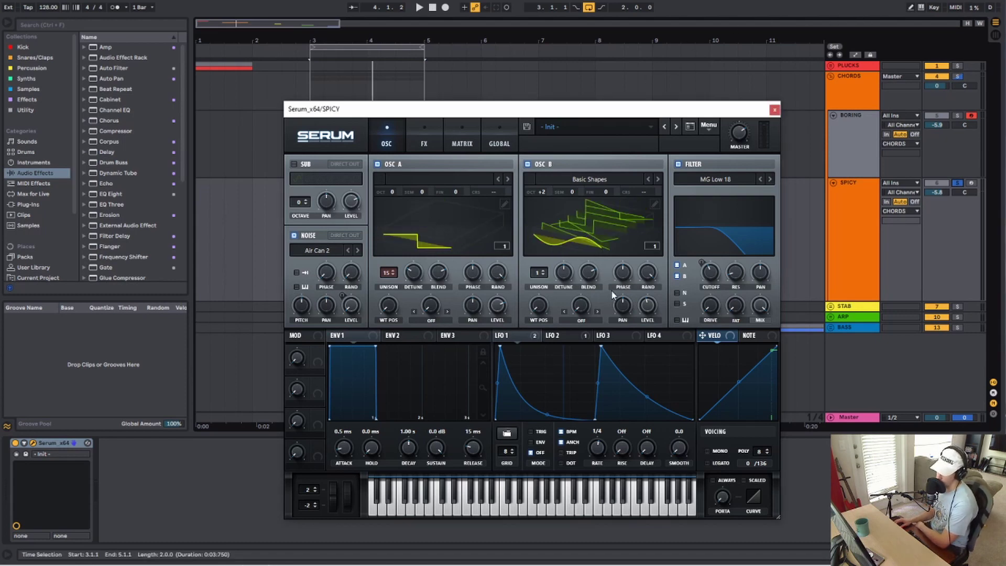
pyautogui.click(722, 207)
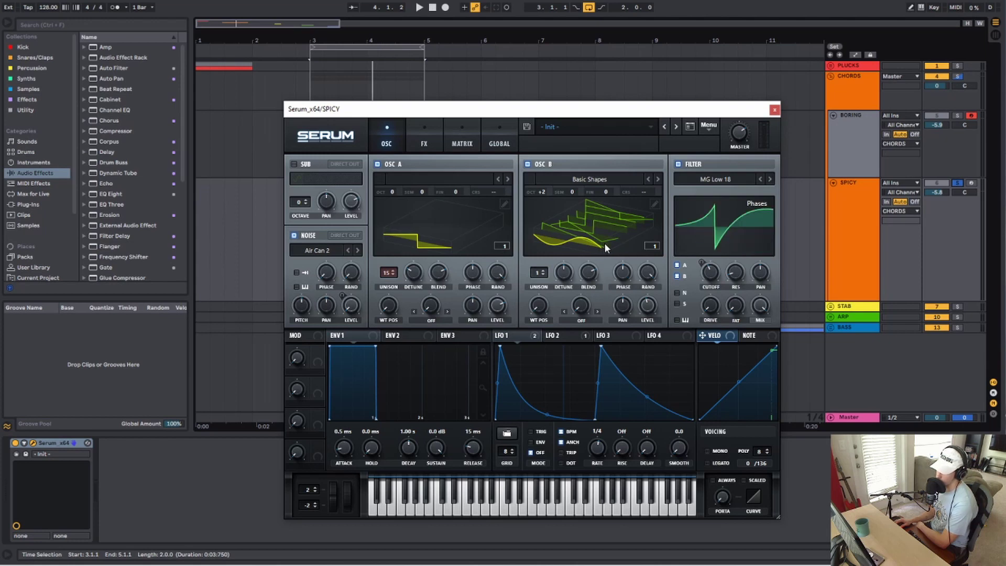
pyautogui.click(716, 214)
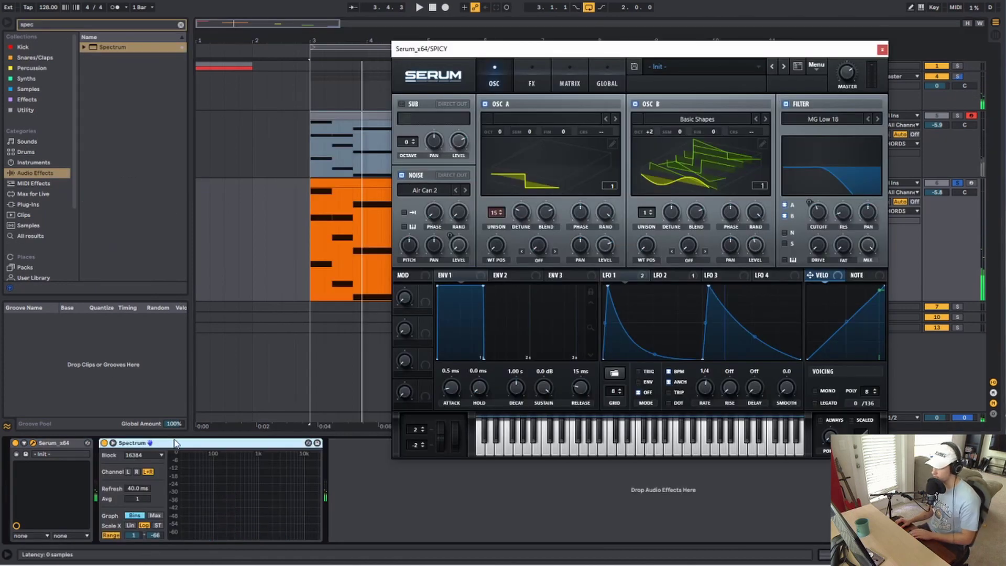
# Remove the Spectrum device from the SPICY chords track and check which parameters LFO 1 modulates in Serum
pyautogui.click(174, 443)
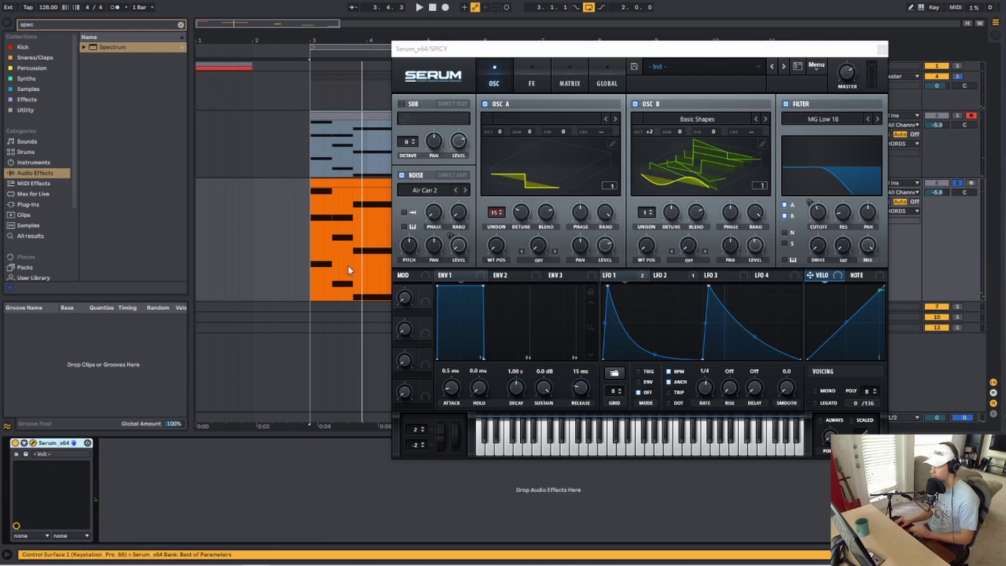
pyautogui.press('Delete')
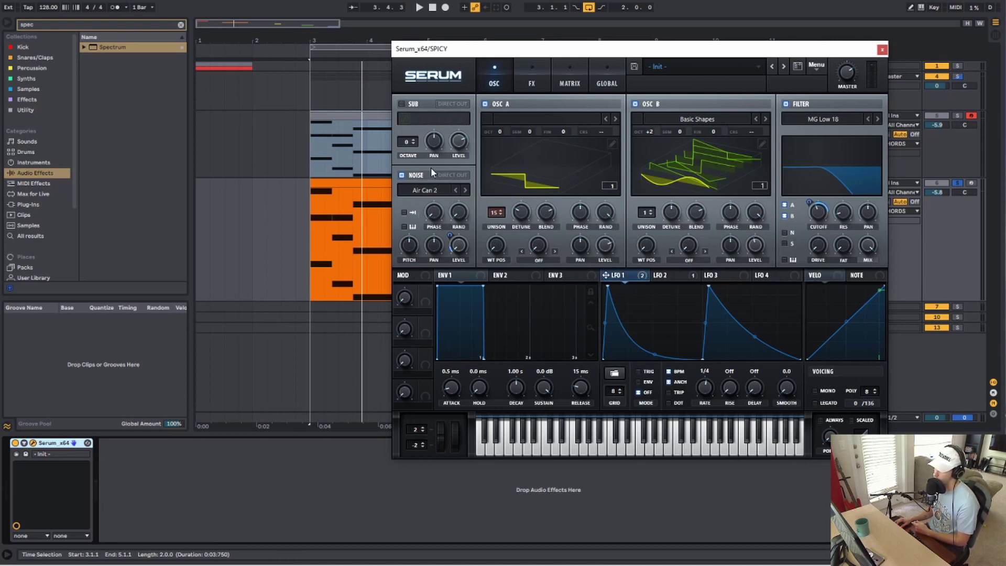
pyautogui.moveTo(629, 274)
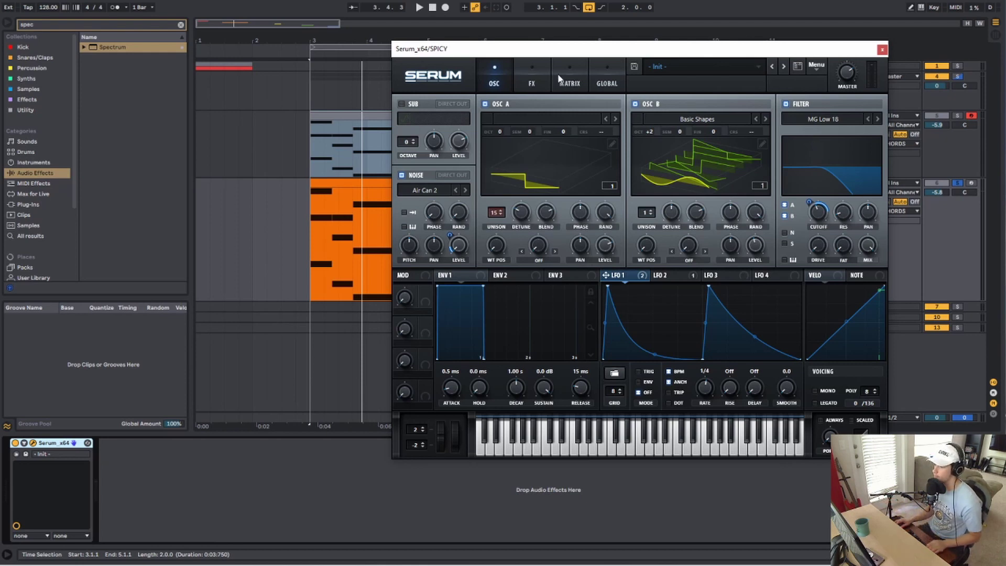
# Audition the SPICY chords and inspect Serum's Phaser and Hyper/Dimension effects together with the LFO 2 shape
pyautogui.press('space')
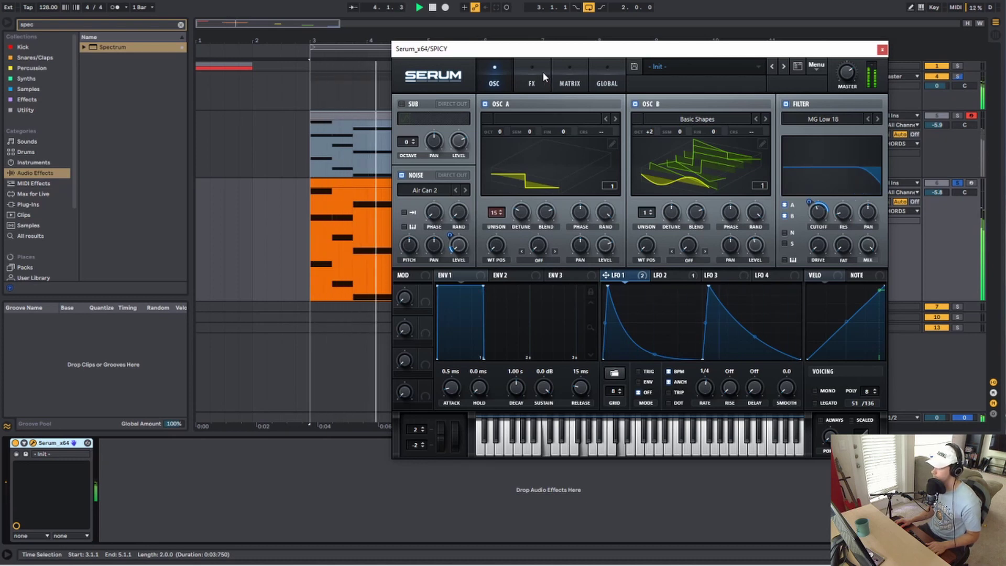
pyautogui.press('space')
pyautogui.click(529, 70)
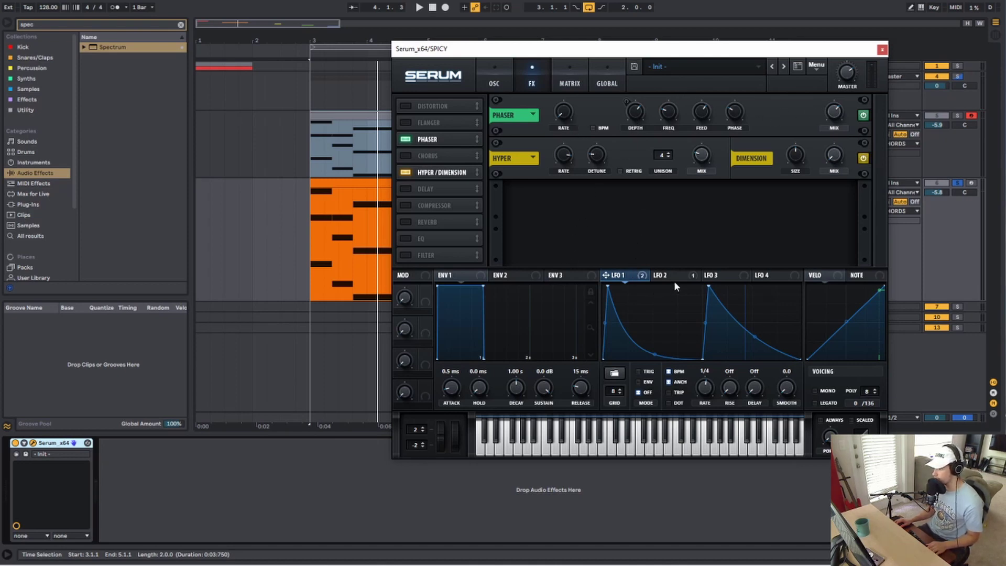
pyautogui.click(662, 276)
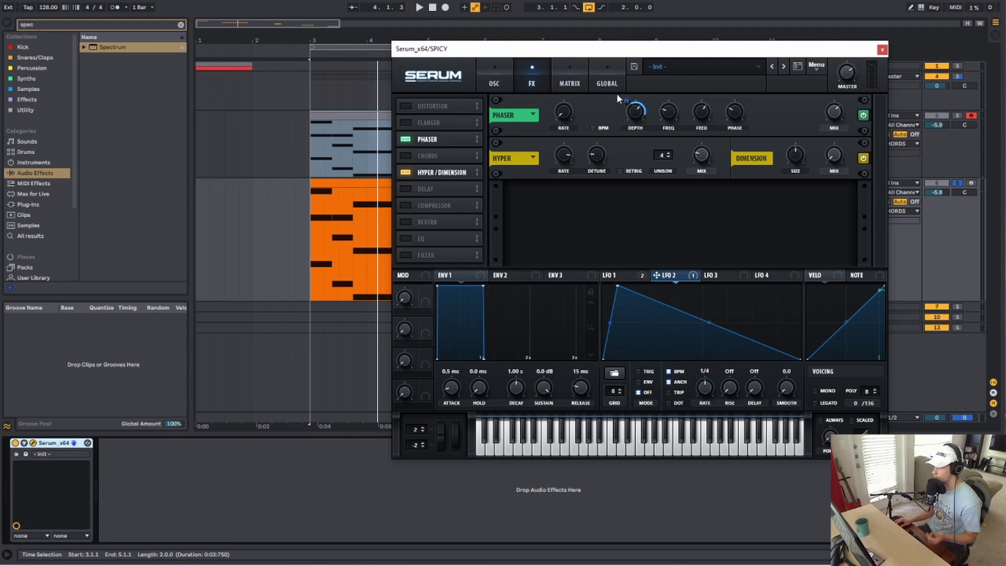
# Audition the SPICY chords twice with the phaser's LFO 2 depth modulation in view, and enable the computer MIDI keyboard
pyautogui.press('space')
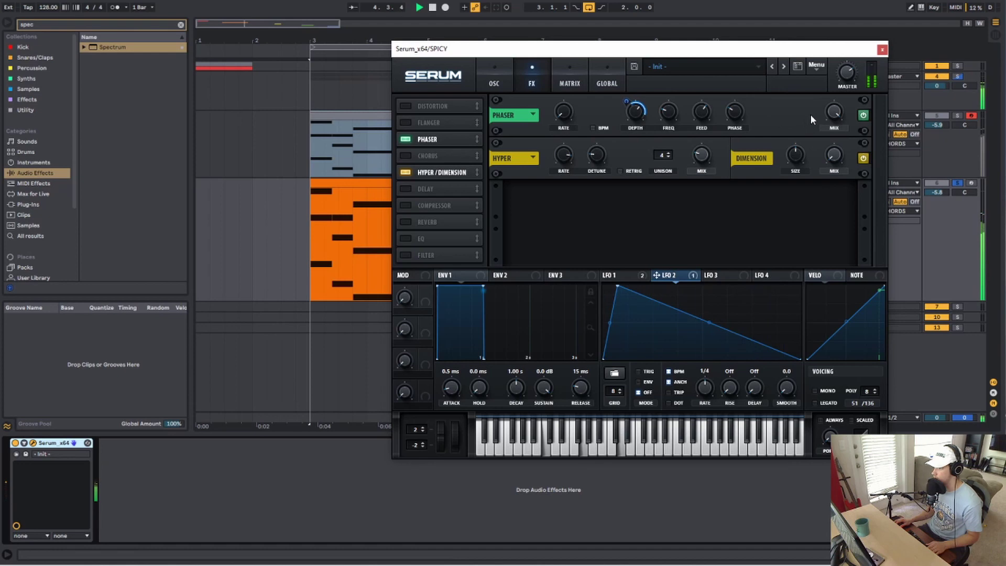
pyautogui.press('space')
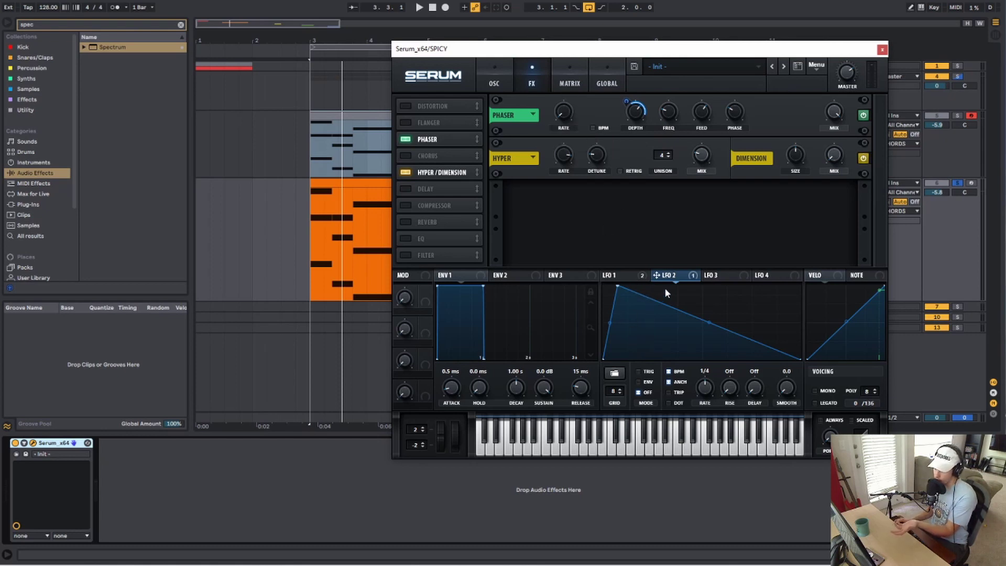
pyautogui.press('space')
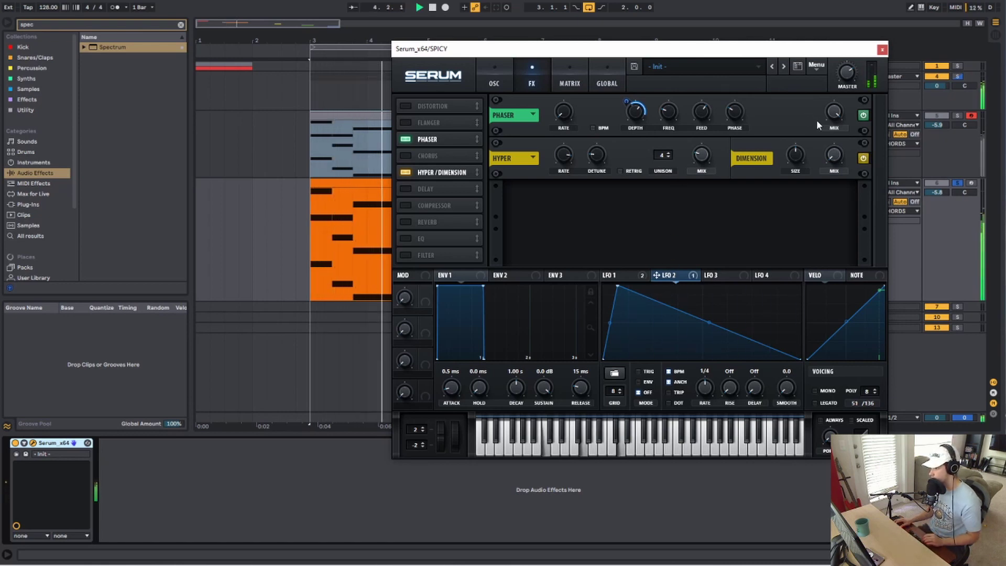
pyautogui.press('space')
pyautogui.press('m')
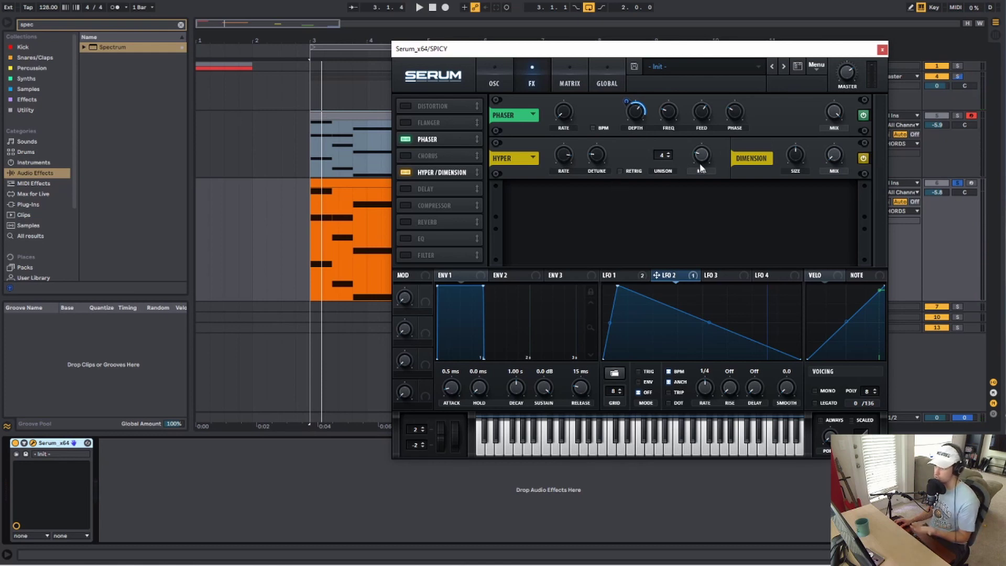
# Return to Serum's oscillator view and compare the BORING and SPICY chords by soloing each during playback
pyautogui.click(493, 84)
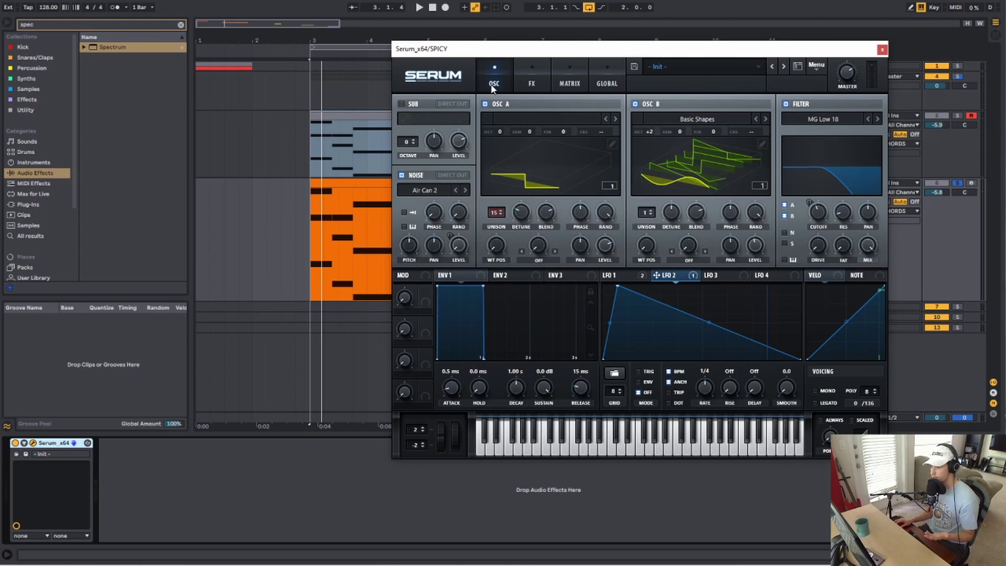
pyautogui.click(957, 114)
pyautogui.press('space')
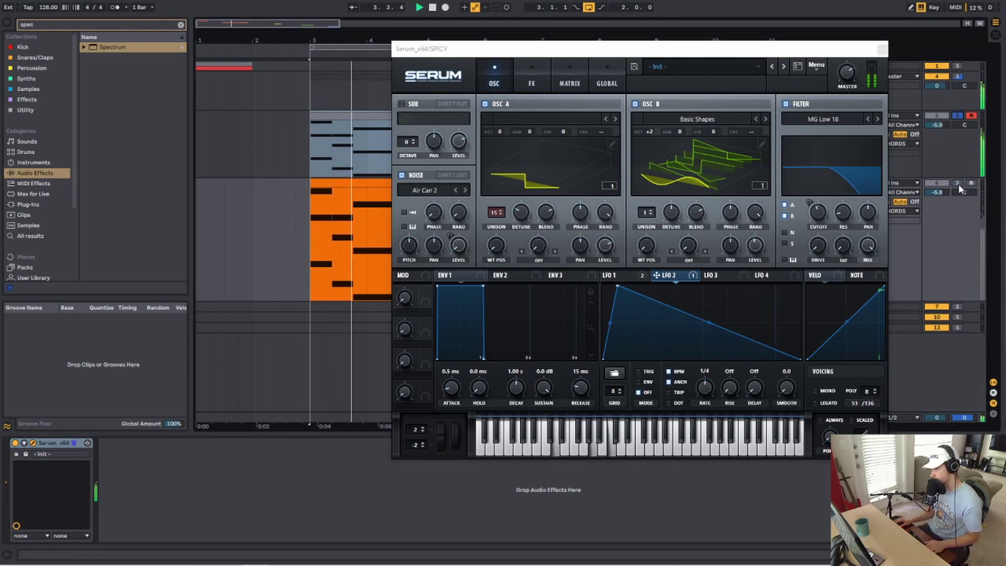
pyautogui.click(958, 183)
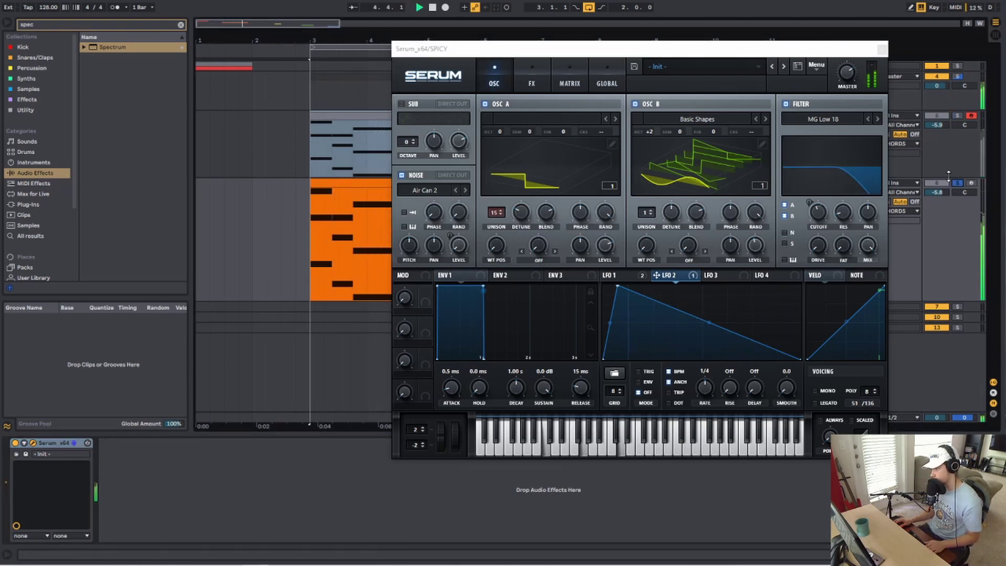
# Set the Phaser mix in the SPICY chords' Serum to 61% and close the instrument window
pyautogui.click(532, 79)
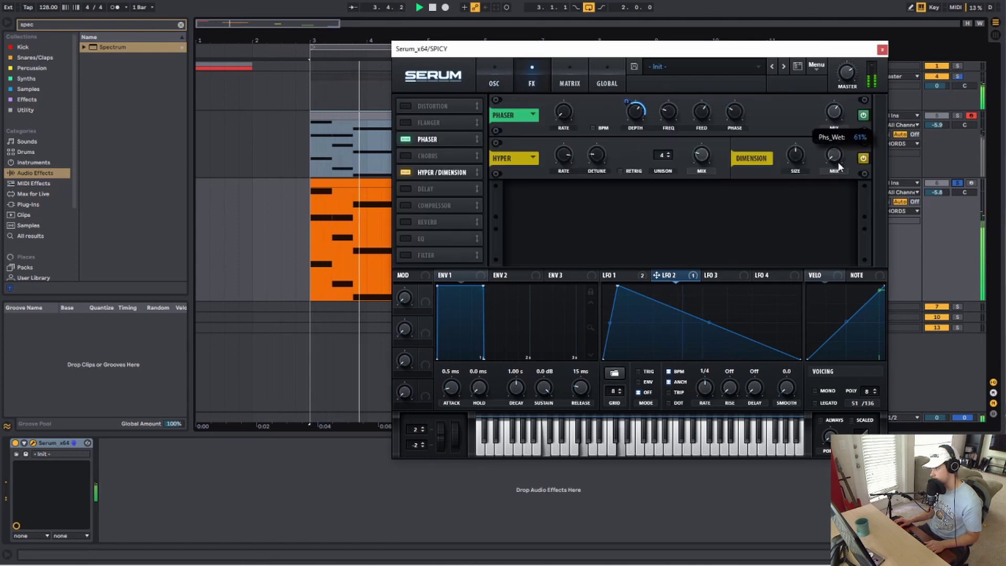
pyautogui.click(883, 49)
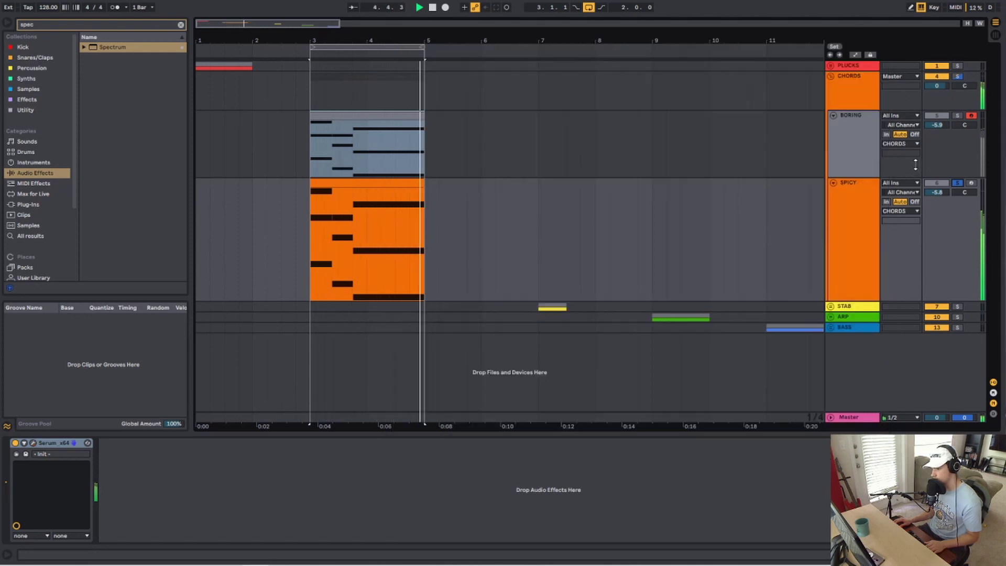
# Solo the BORING and SPICY chords in turn once more, and reduce the SPICY track's height
pyautogui.click(957, 115)
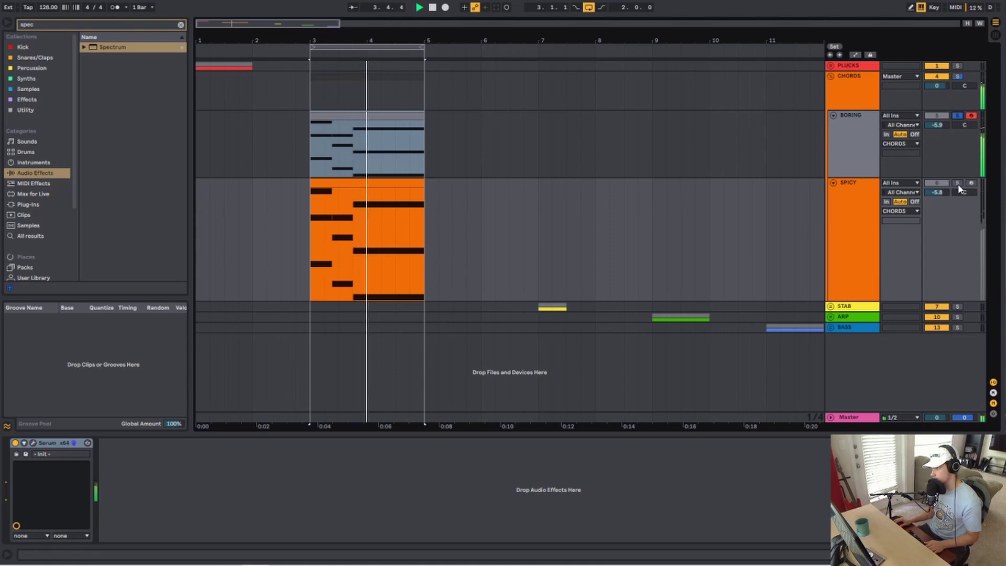
pyautogui.click(958, 183)
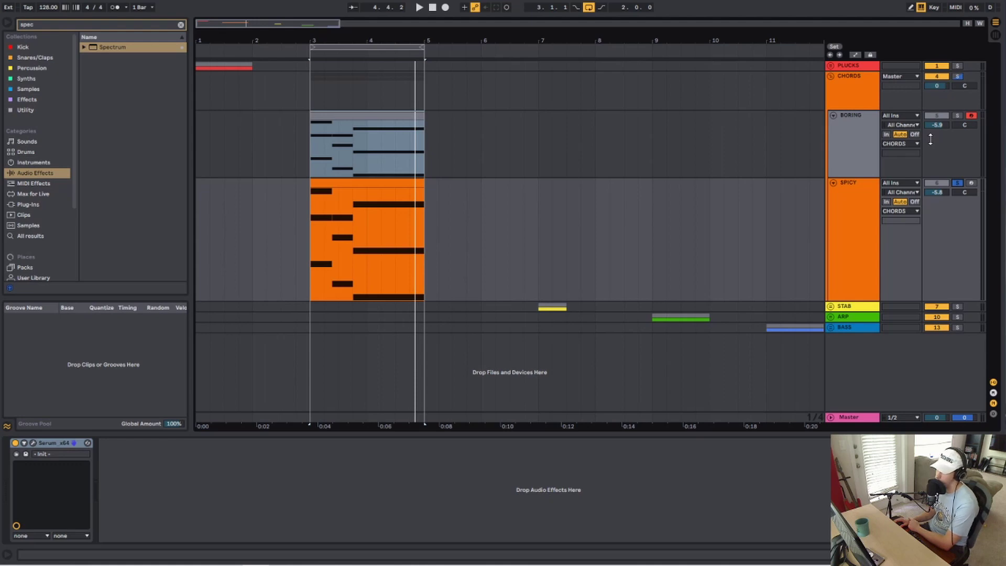
pyautogui.moveTo(941, 239); pyautogui.dragTo(938, 189)
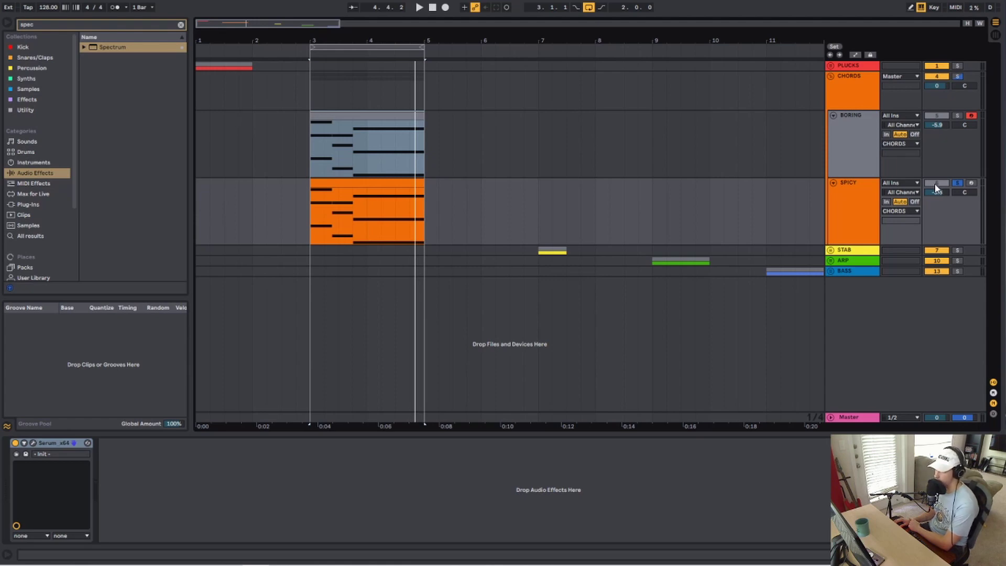
# Expand the STAB group, solo its BORING track and play the looped clip at bar 7, raising the track volume to -7.1 dB
pyautogui.moveTo(946, 209); pyautogui.dragTo(948, 218)
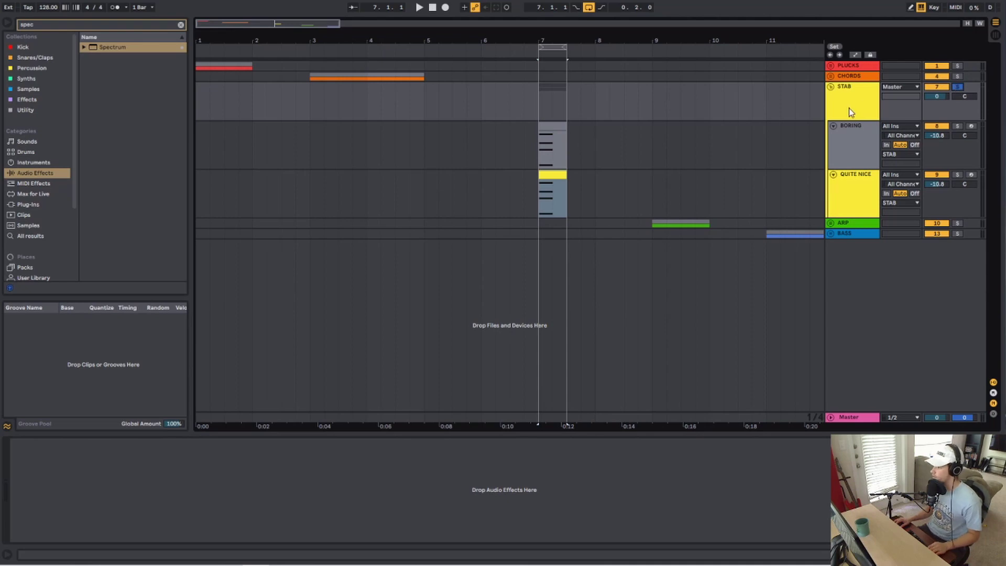
pyautogui.click(859, 144)
pyautogui.click(958, 126)
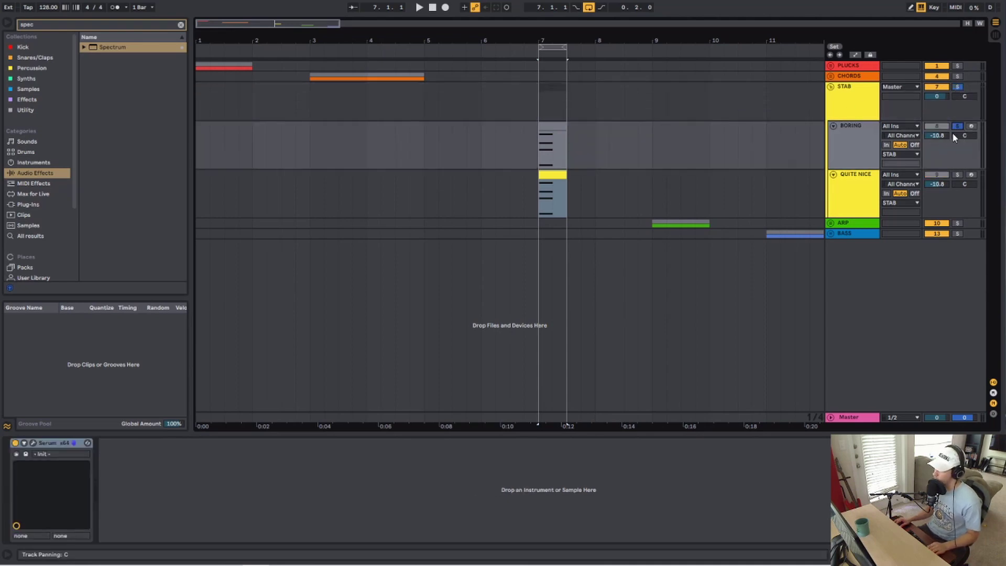
pyautogui.moveTo(941, 135); pyautogui.dragTo(941, 127)
pyautogui.press('space')
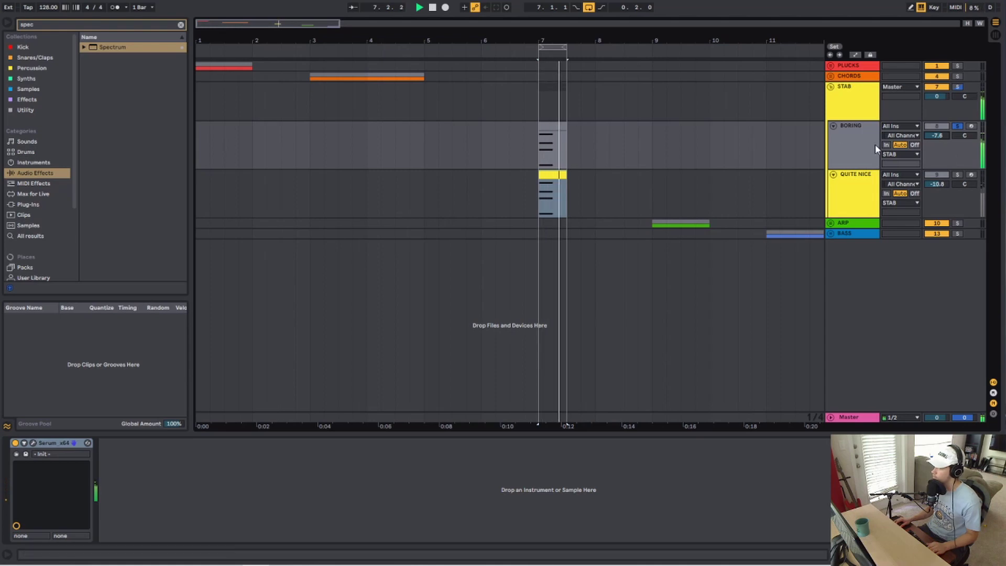
pyautogui.press('space')
pyautogui.moveTo(942, 136); pyautogui.dragTo(942, 133)
# Raise the QUITE NICE stab's volume to -7.3 dB, solo the track and play its clip
pyautogui.moveTo(941, 184); pyautogui.dragTo(941, 177)
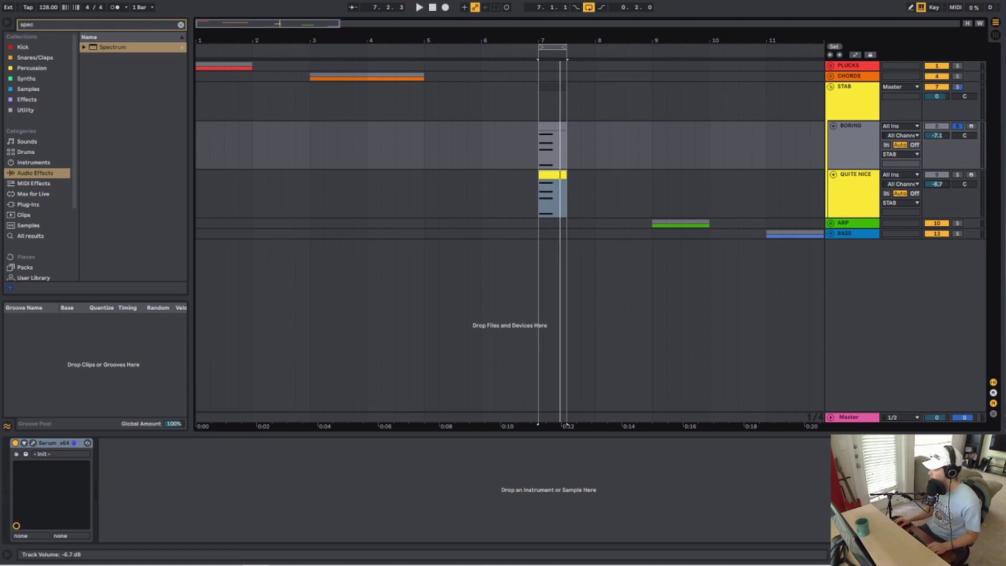
pyautogui.click(958, 175)
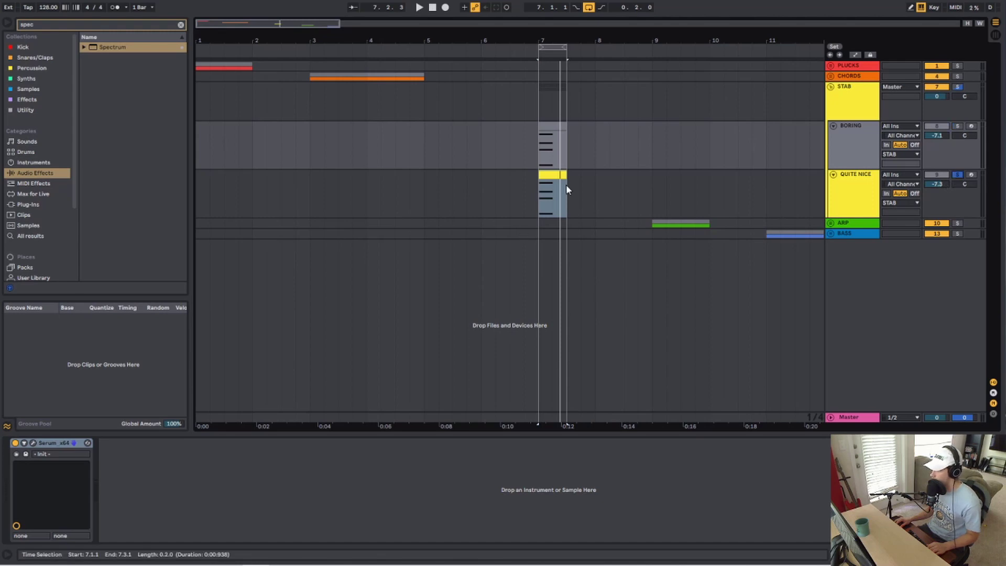
pyautogui.click(560, 173)
pyautogui.press('space')
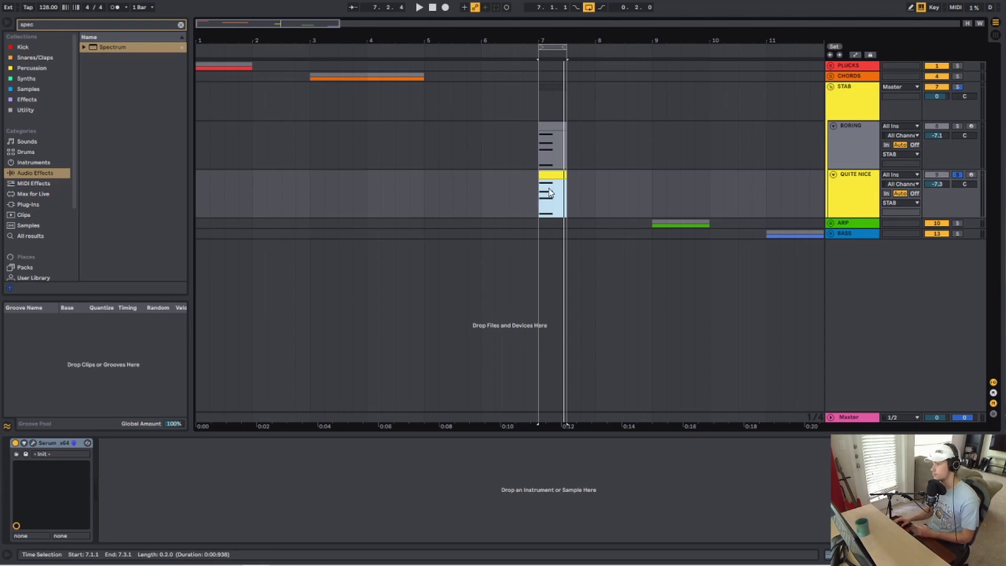
# Enlarge the QUITE NICE track's height, zoom in on the stab clips at bar 7 and select the BORING clip
pyautogui.moveTo(959, 217); pyautogui.dragTo(958, 255)
pyautogui.press('z')
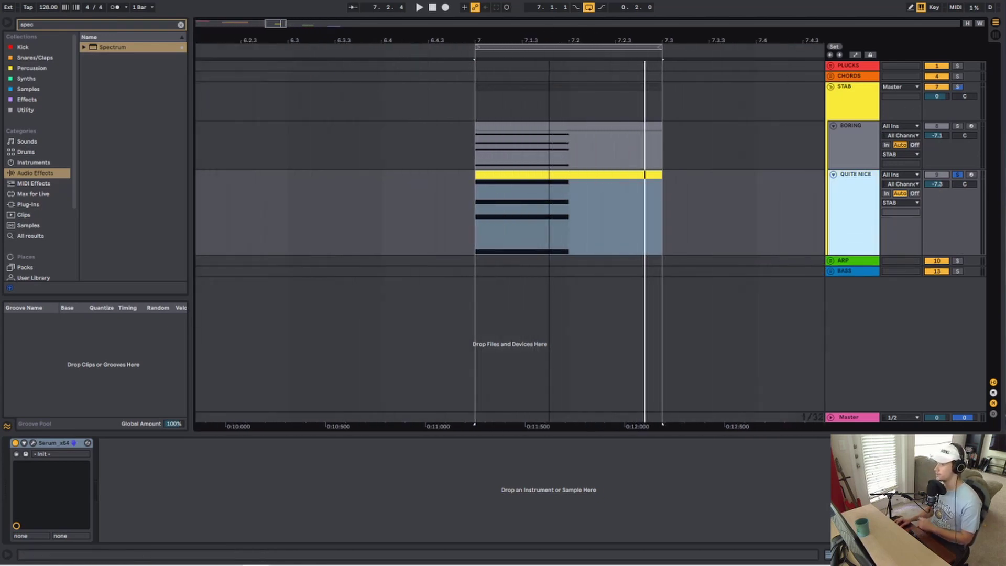
pyautogui.click(411, 127)
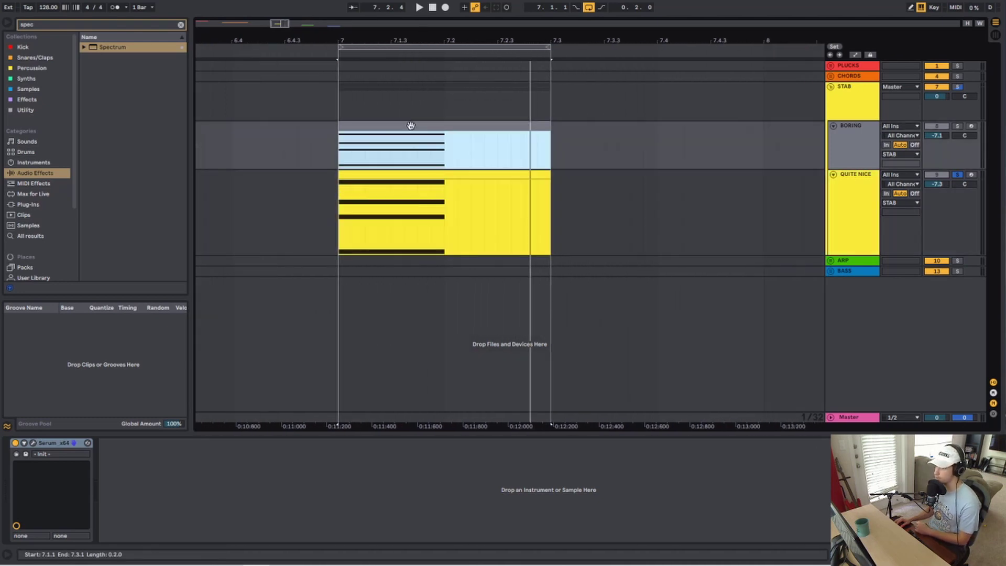
# Solo the BORING stab track and select it to bring up its Serum device
pyautogui.click(958, 126)
pyautogui.click(828, 149)
pyautogui.click(834, 149)
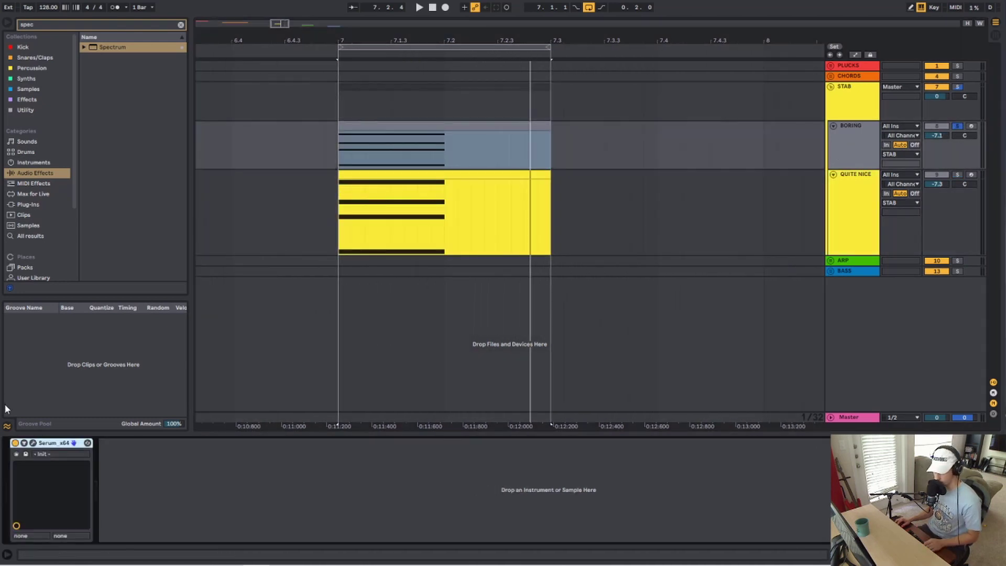
# Open the BORING stab's Serum and review its Osc A wavetable choices and effects page, returning to the oscillator view
pyautogui.click(33, 443)
pyautogui.click(443, 179)
pyautogui.moveTo(452, 197)
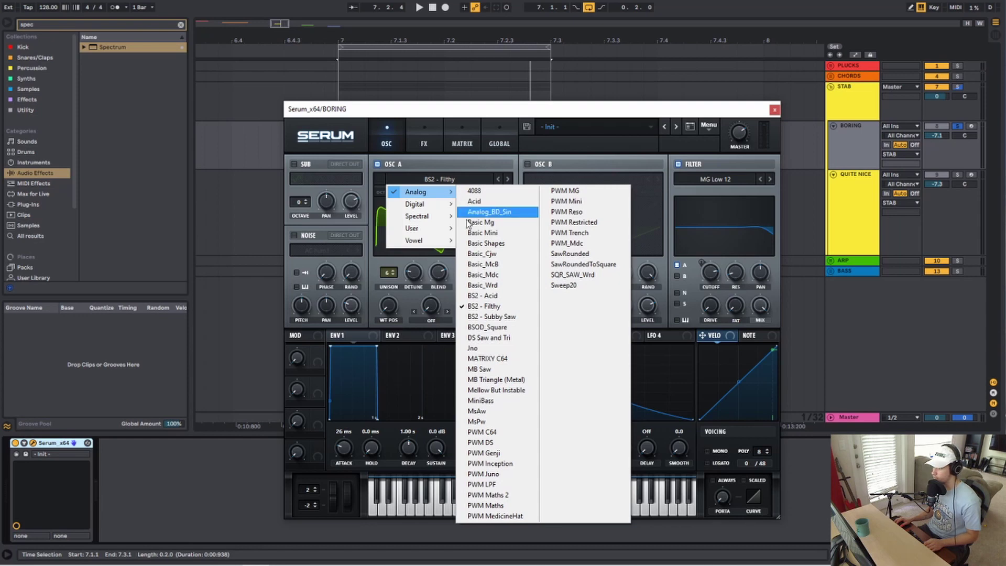
pyautogui.click(387, 337)
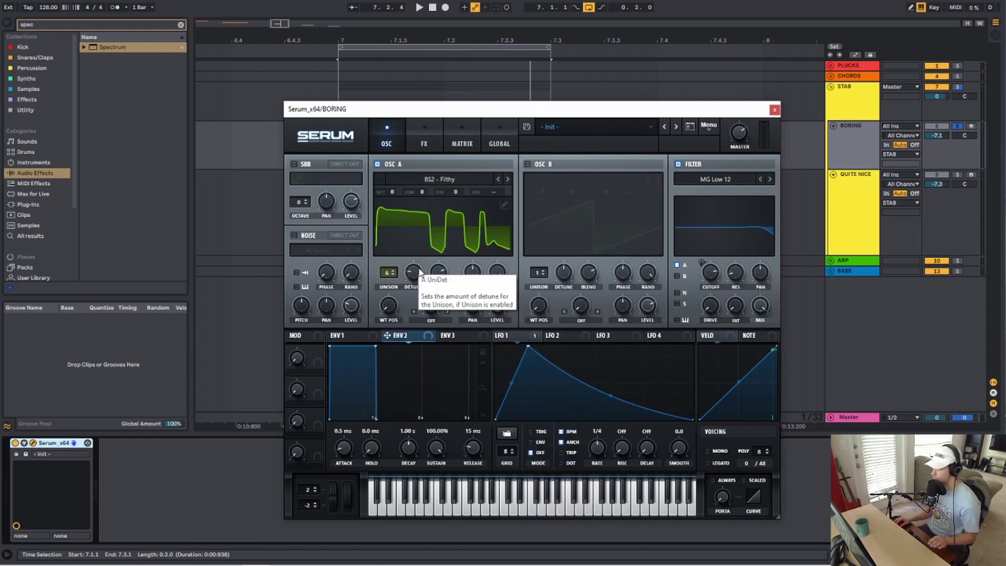
pyautogui.click(422, 142)
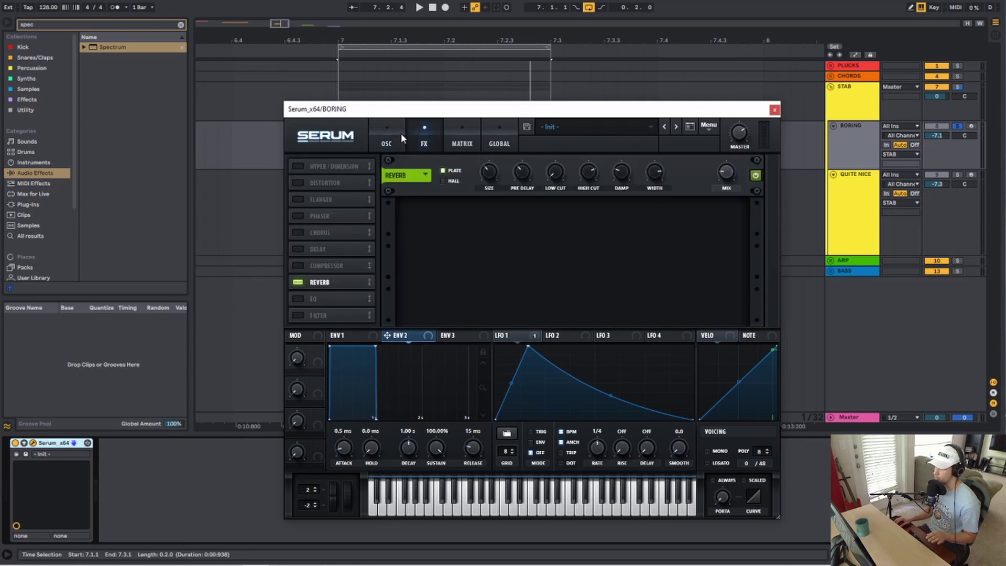
pyautogui.click(382, 124)
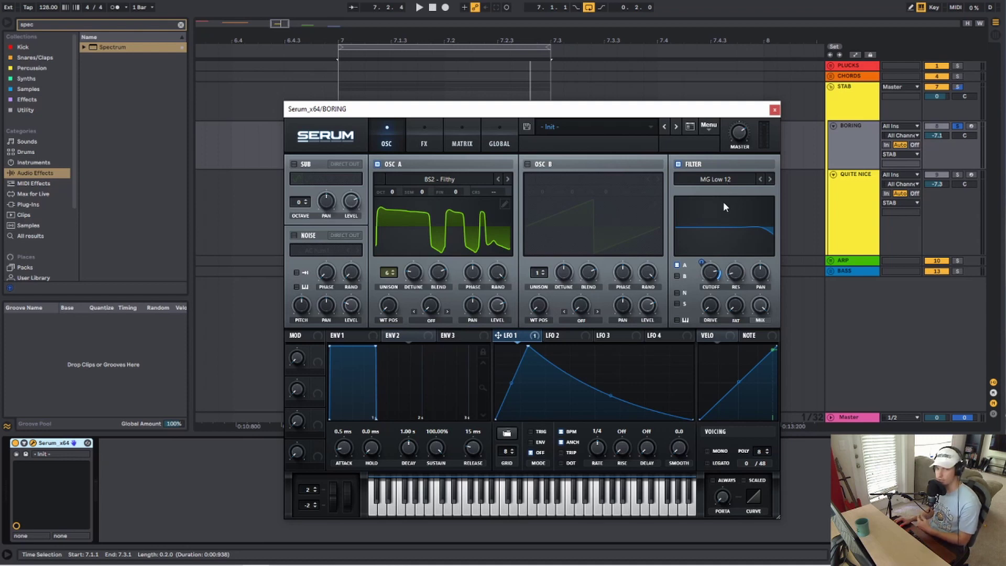
# Play the looped BORING stab to hear its filter movement, stop playback and close its Serum window
pyautogui.press('space')
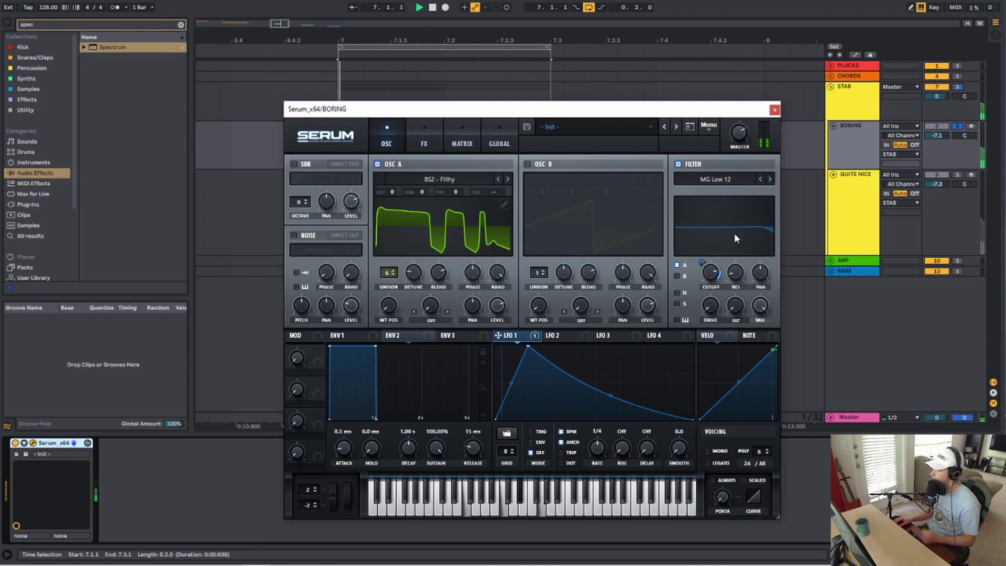
pyautogui.press('space')
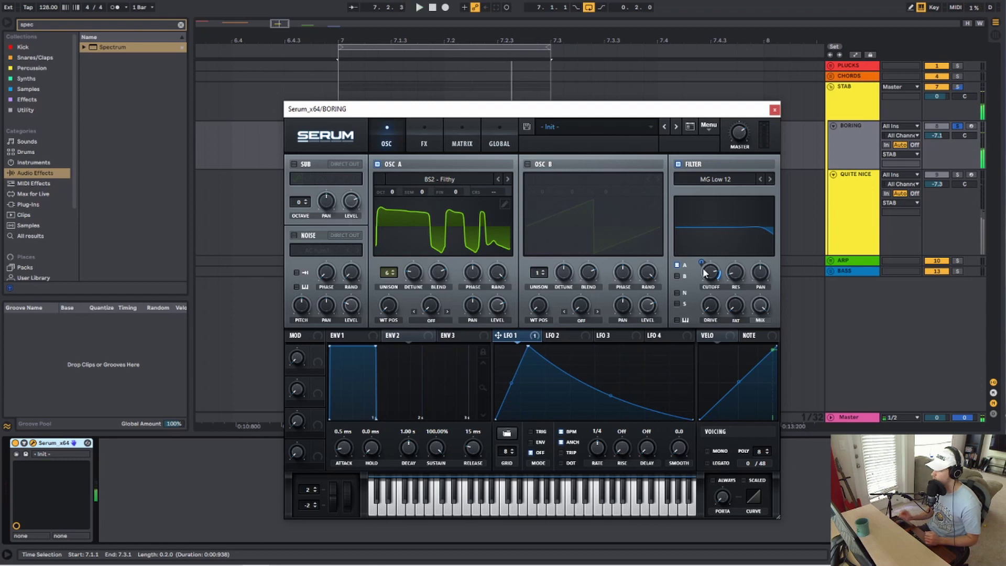
pyautogui.click(775, 110)
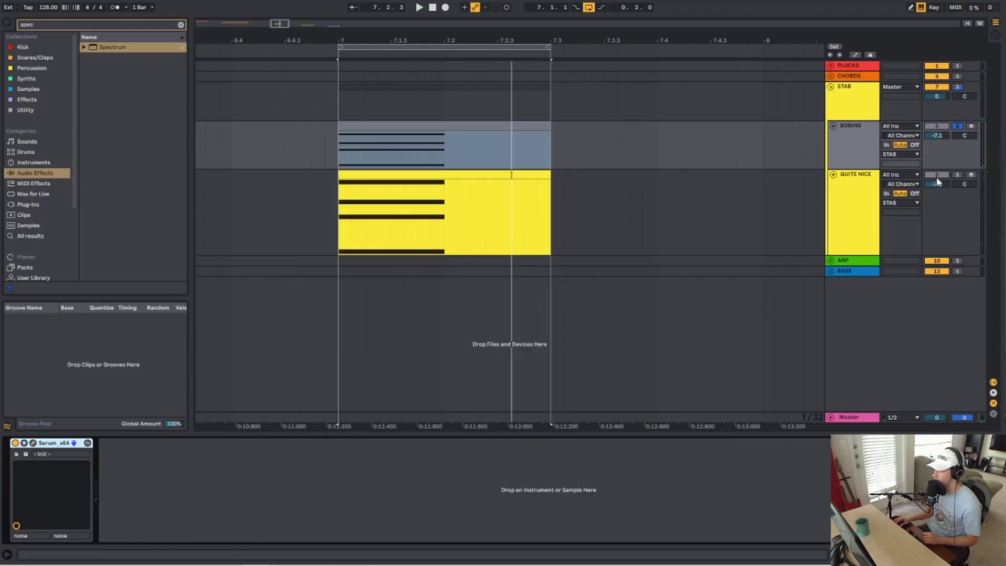
# Solo the QUITE NICE stab track, open its Serum and play the looped clip
pyautogui.click(957, 174)
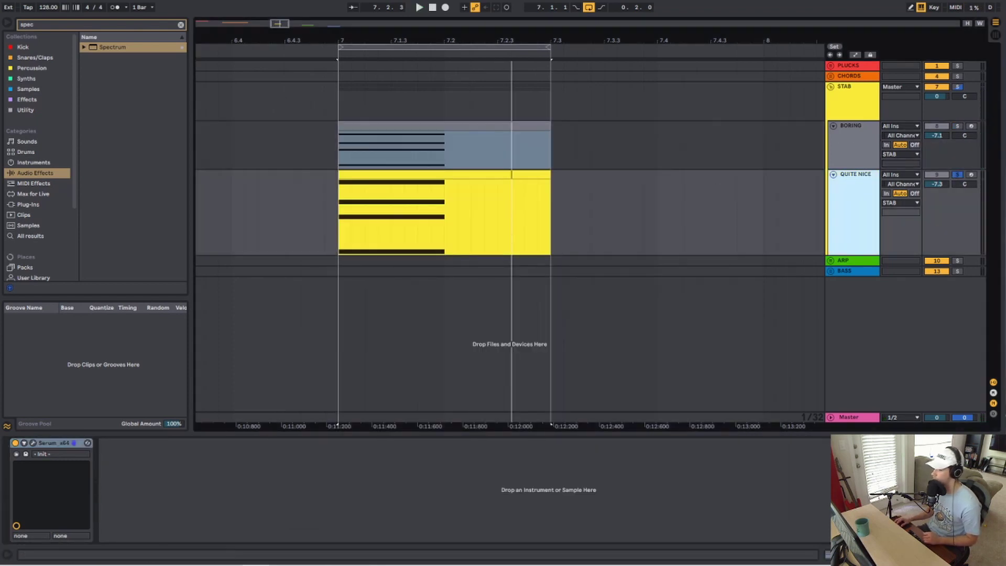
pyautogui.click(76, 441)
pyautogui.press('space')
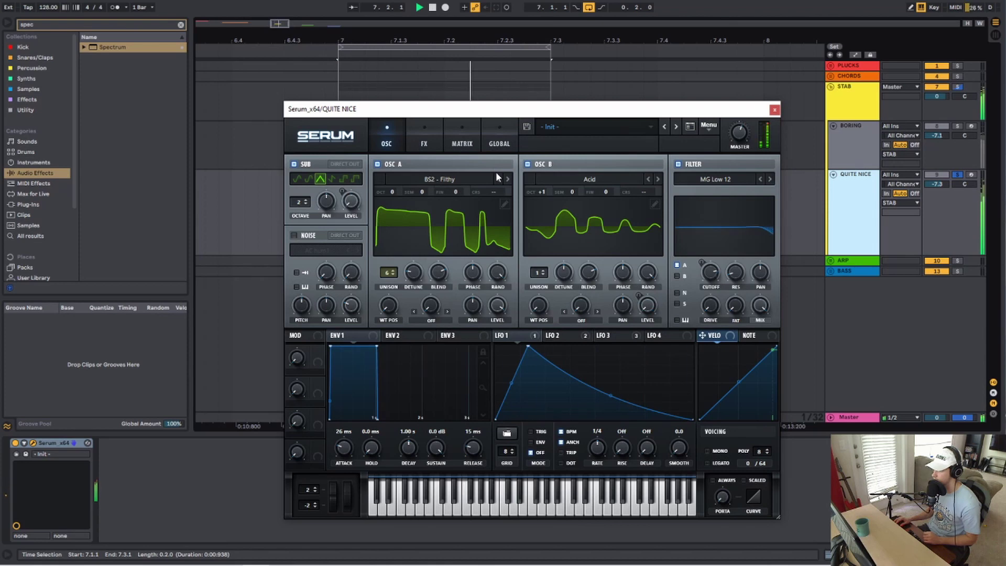
pyautogui.press('space')
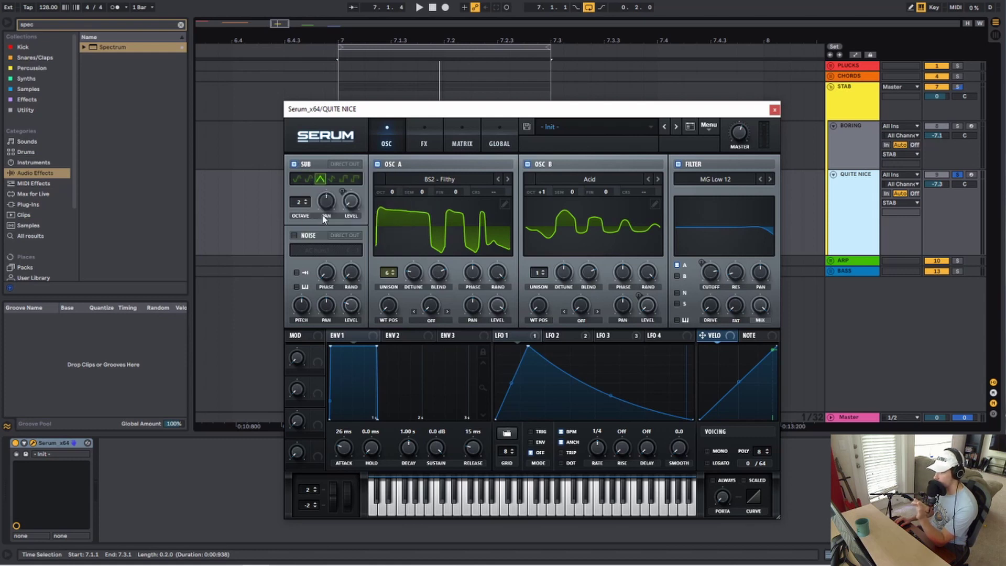
# Examine the LFO 1 and LFO 2 curves in the QUITE NICE patch and play the stab
pyautogui.click(507, 336)
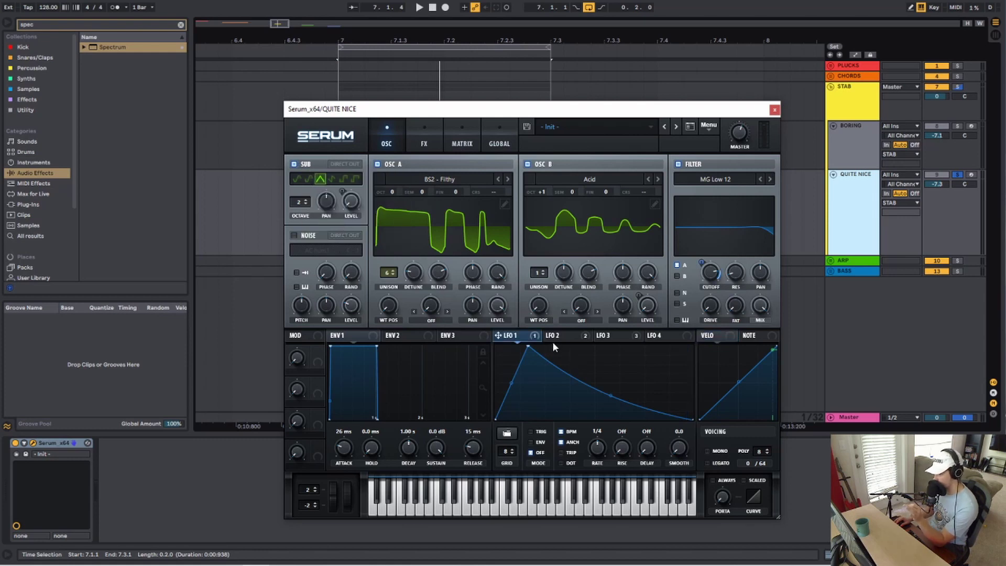
pyautogui.click(553, 336)
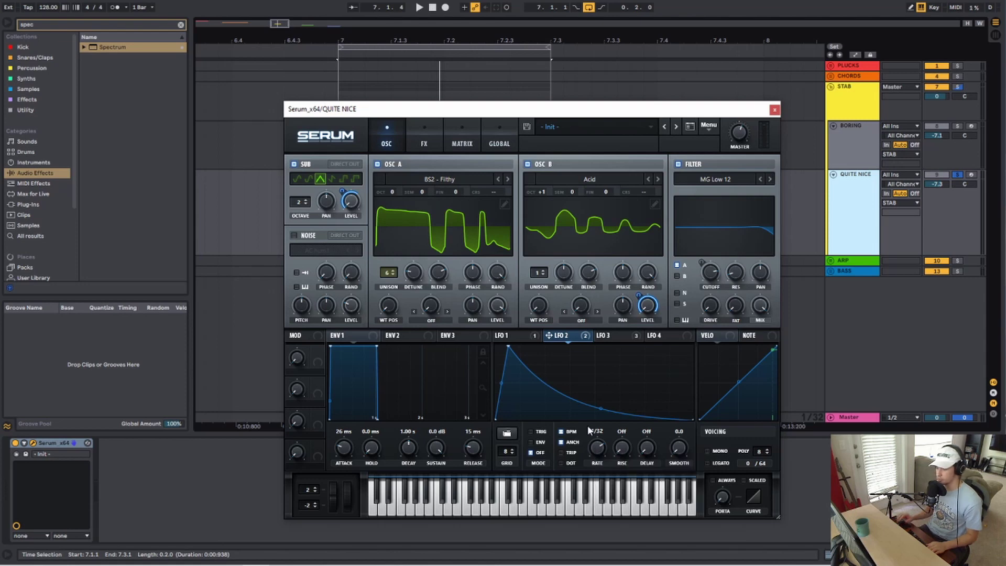
pyautogui.press('space')
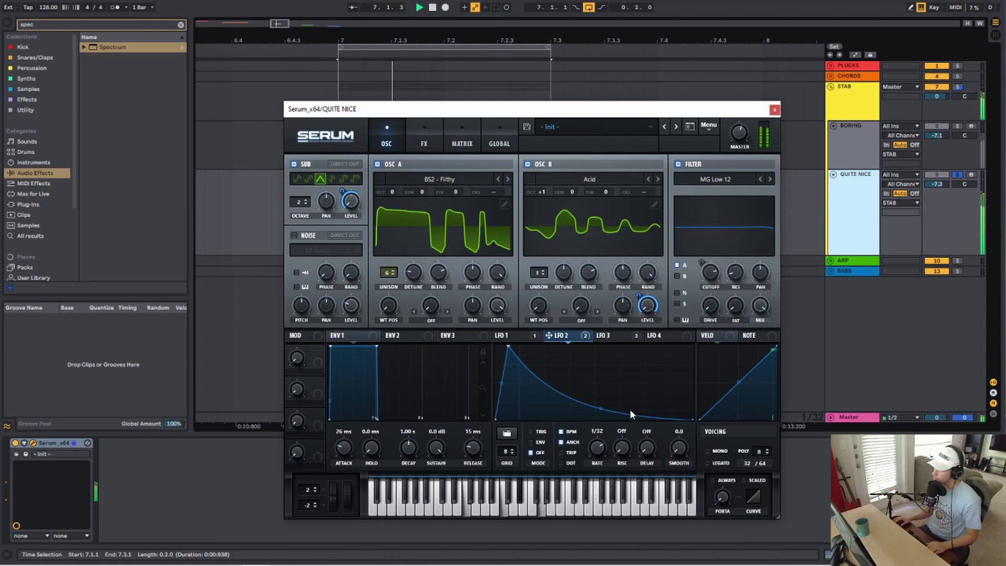
# Switch Osc A off and back on to hear the QUITE NICE stab without it, and stop playback
pyautogui.click(377, 164)
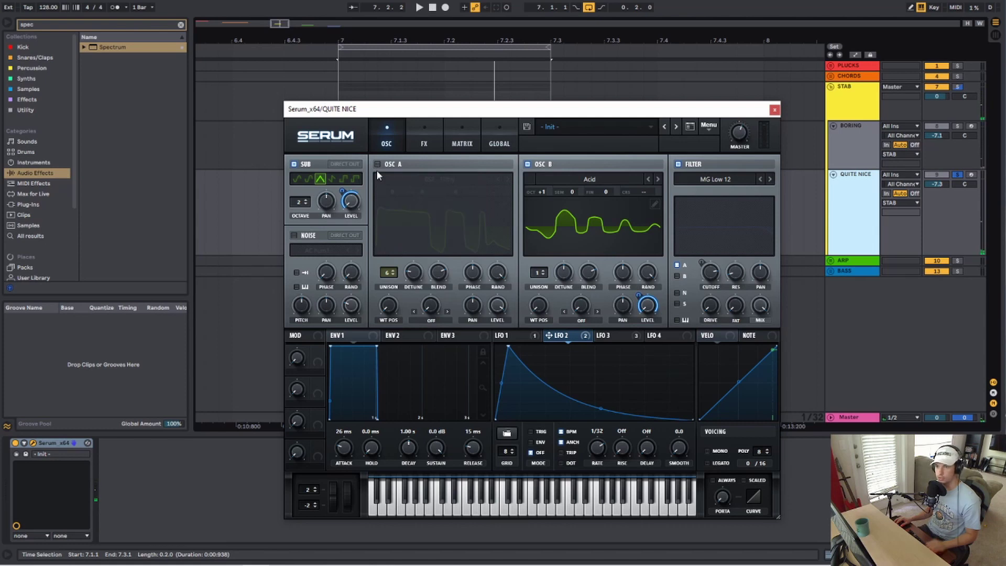
pyautogui.click(377, 165)
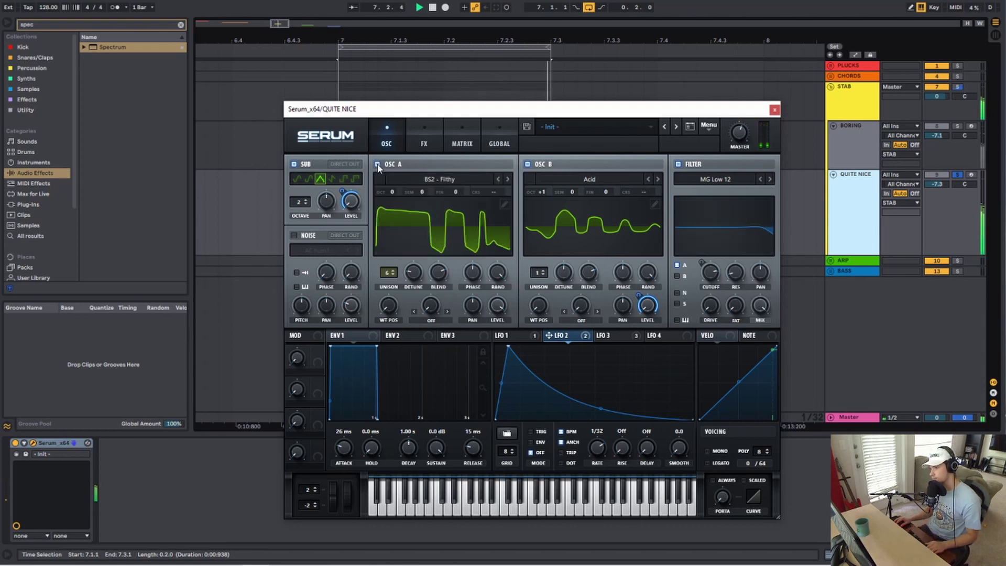
pyautogui.press('space')
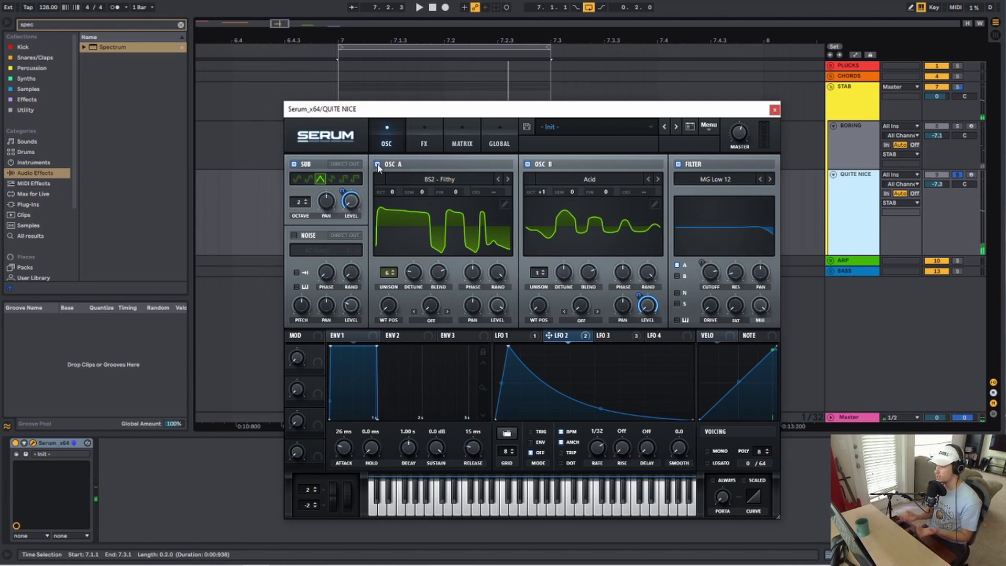
# Review the QUITE NICE patch's effects and LFO 3 curve, return to the oscillators and close Serum
pyautogui.click(433, 137)
pyautogui.click(613, 335)
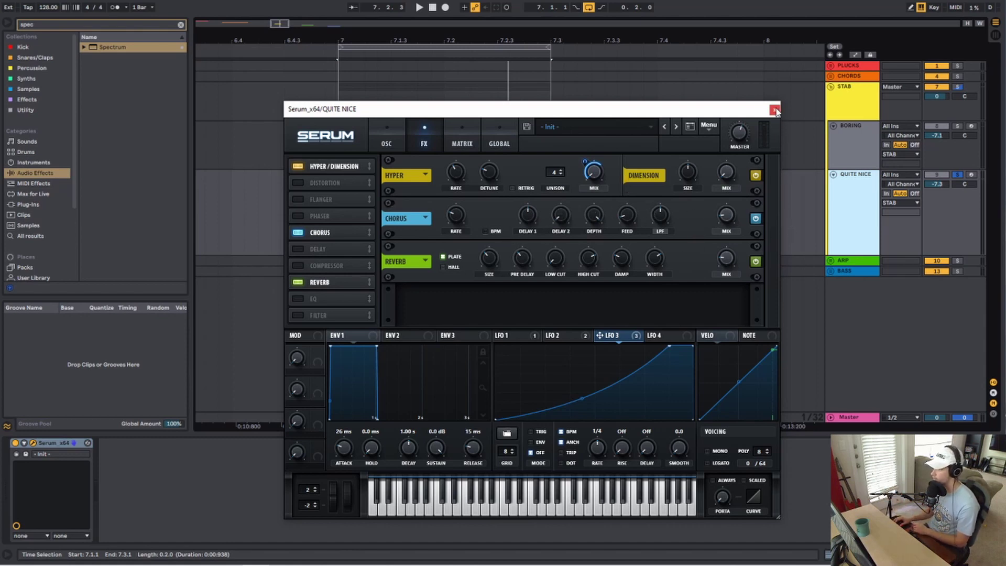
pyautogui.click(382, 122)
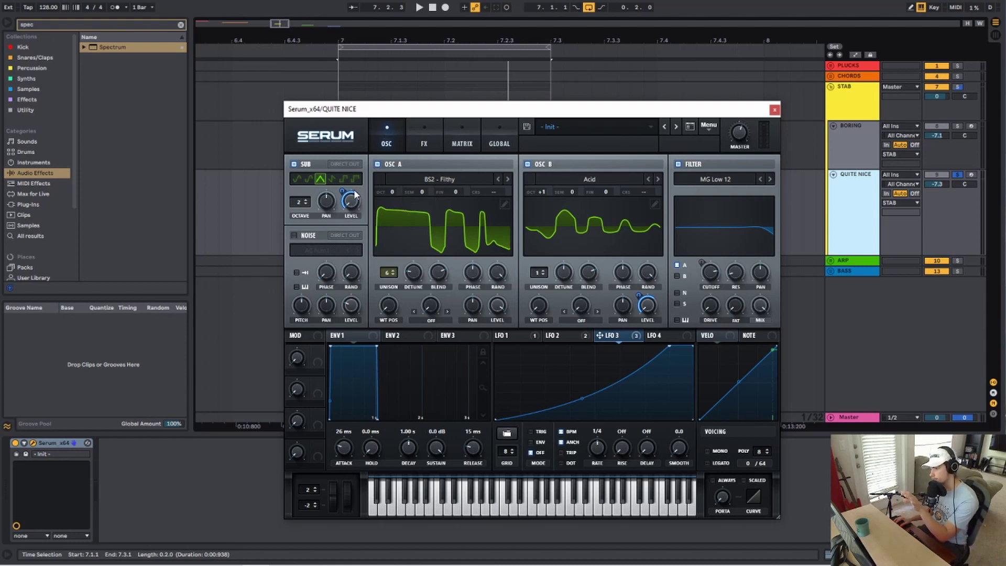
pyautogui.rightClick(739, 130)
pyautogui.click(761, 109)
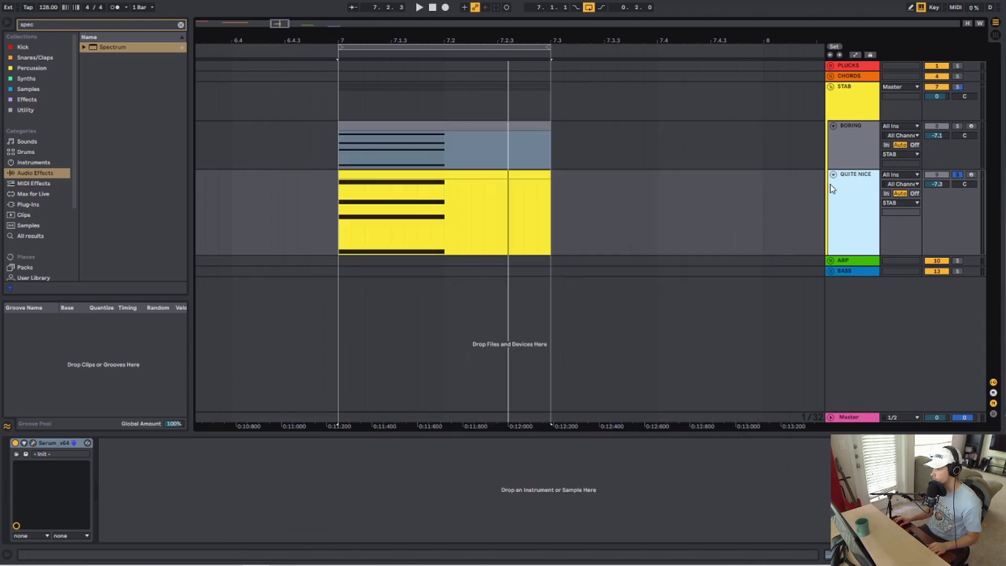
pyautogui.click(775, 110)
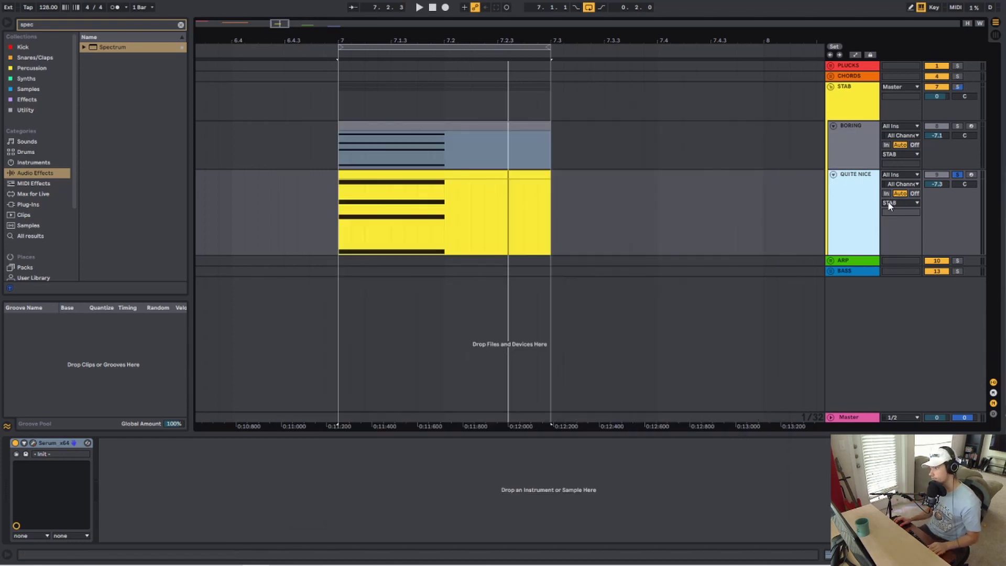
# Collapse the STAB group and expand the ARP group
pyautogui.click(836, 89)
pyautogui.click(831, 87)
pyautogui.click(831, 97)
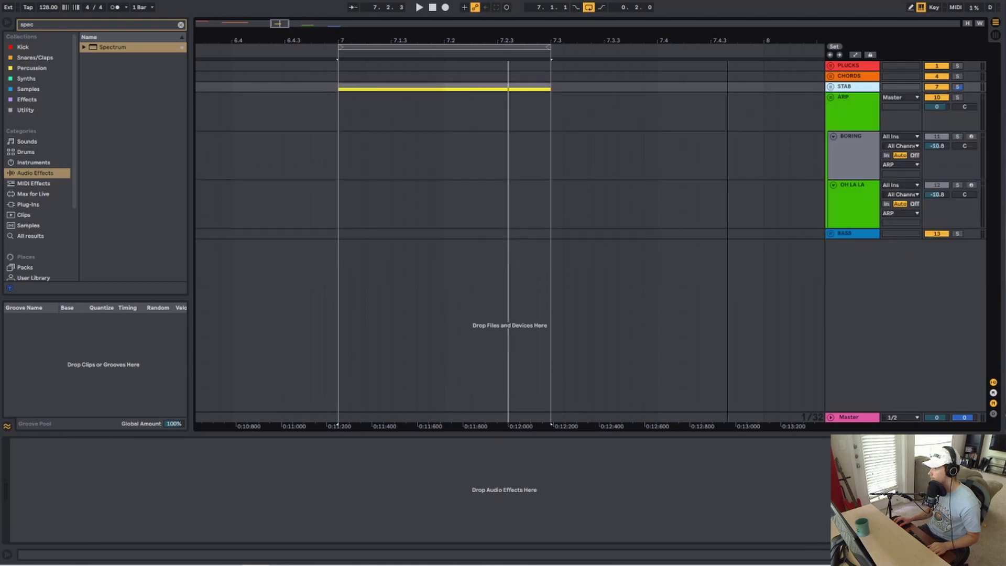
# Go to the arp clips at bar 9, solo the BORING track, raise its volume and play the looped clip
pyautogui.moveTo(781, 40); pyautogui.dragTo(289, 34)
pyautogui.click(516, 137)
pyautogui.click(852, 148)
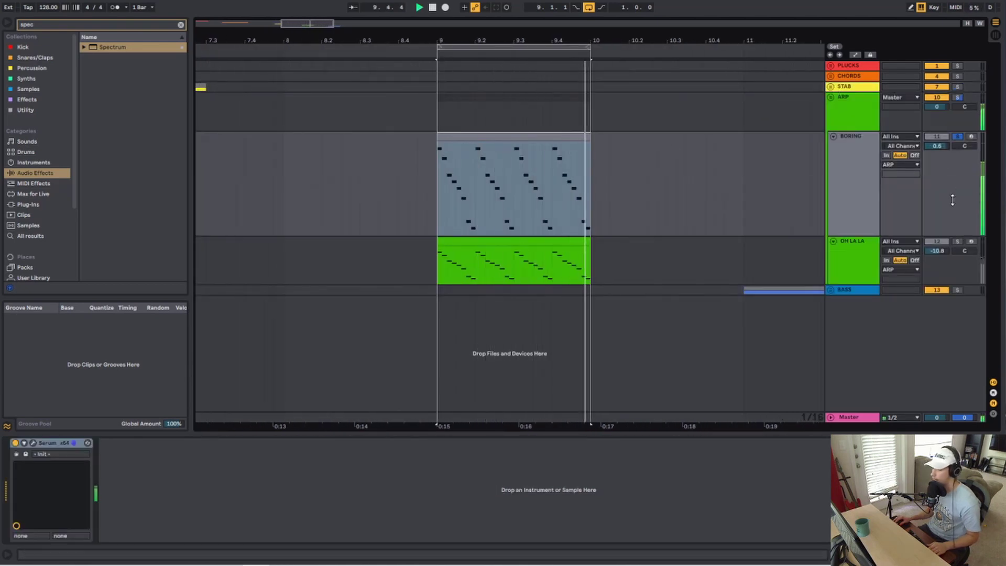
# Solo the OH LA LA arp at 0 dB, reduce the BORING track's height and play the OH LA LA clip
pyautogui.click(566, 241)
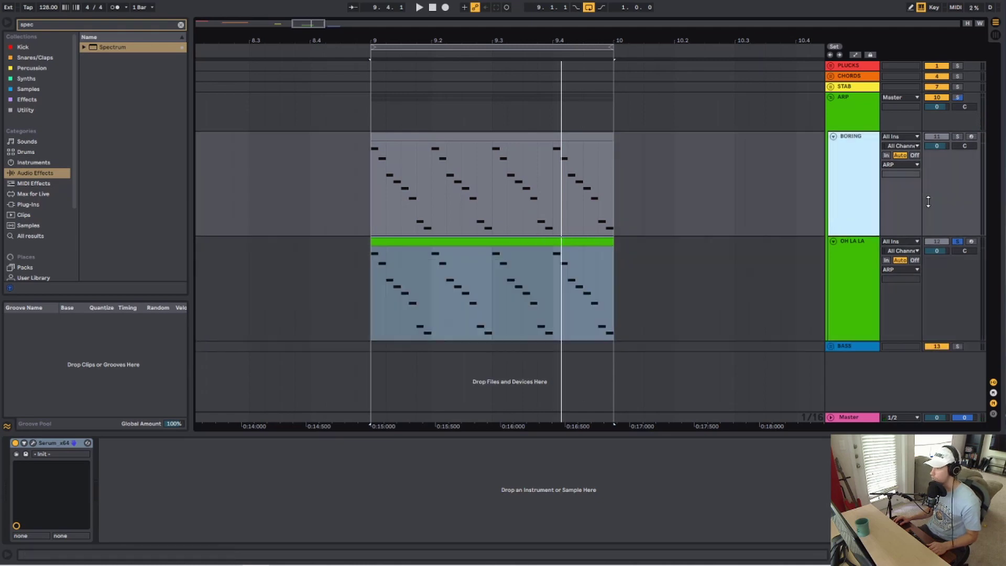
pyautogui.moveTo(928, 236); pyautogui.dragTo(938, 161)
pyautogui.click(536, 166)
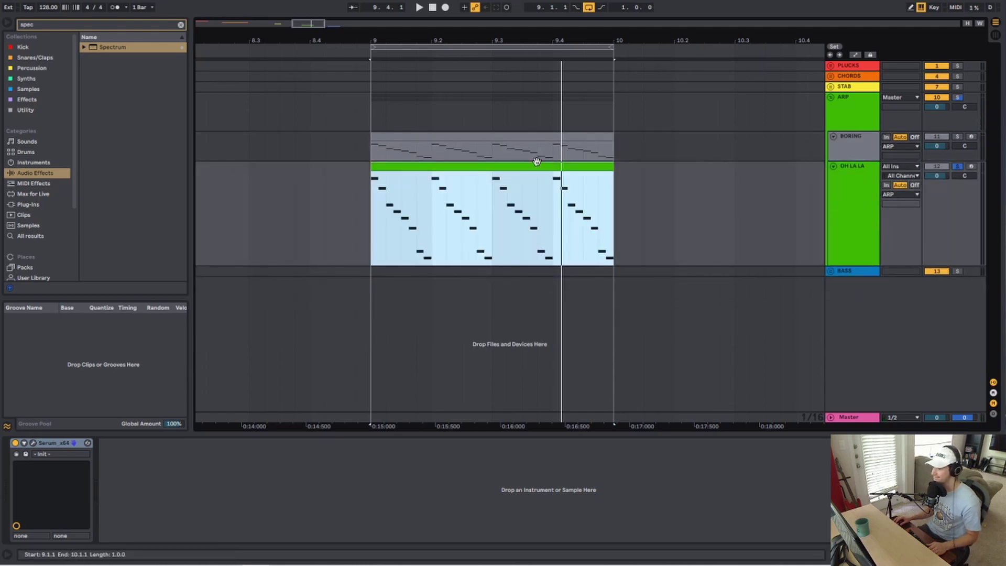
pyautogui.press('space')
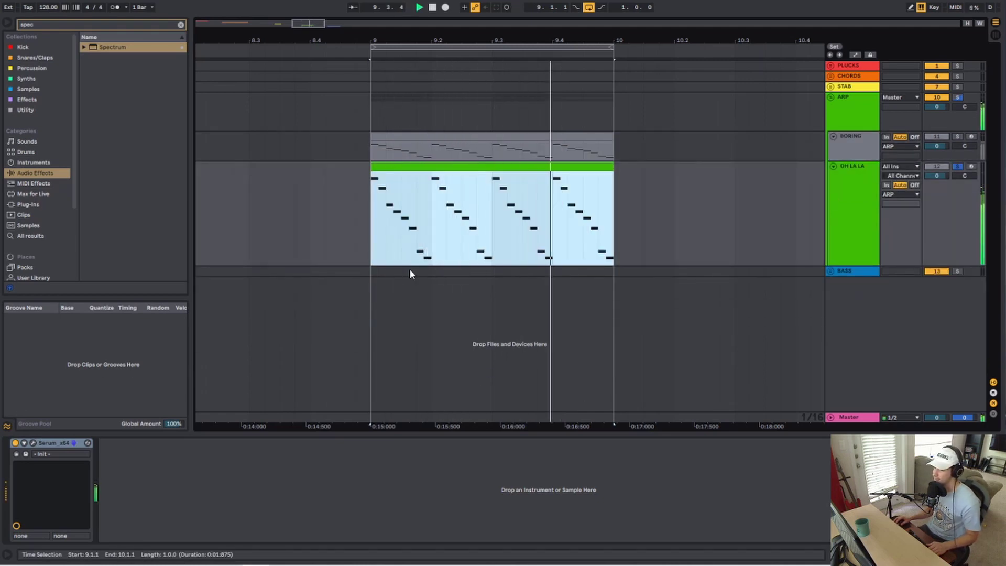
# Stop playback, view the BORING arp's Serum oscillator and envelope settings and close the plug-in window
pyautogui.click(447, 228)
pyautogui.press('space')
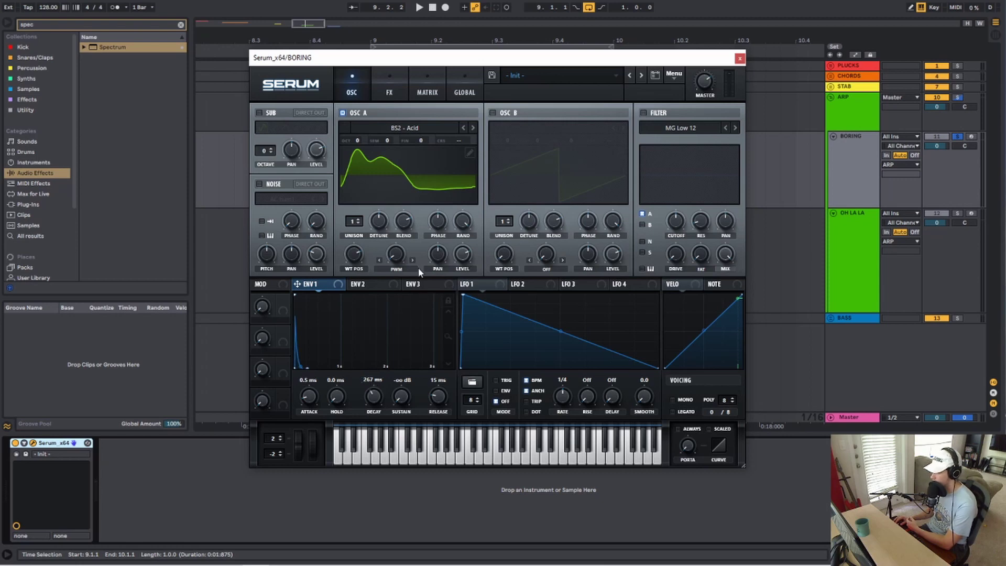
pyautogui.click(740, 58)
# Open the BORING arp clip's notes for inspection and return to the track's Serum device
pyautogui.doubleClick(588, 135)
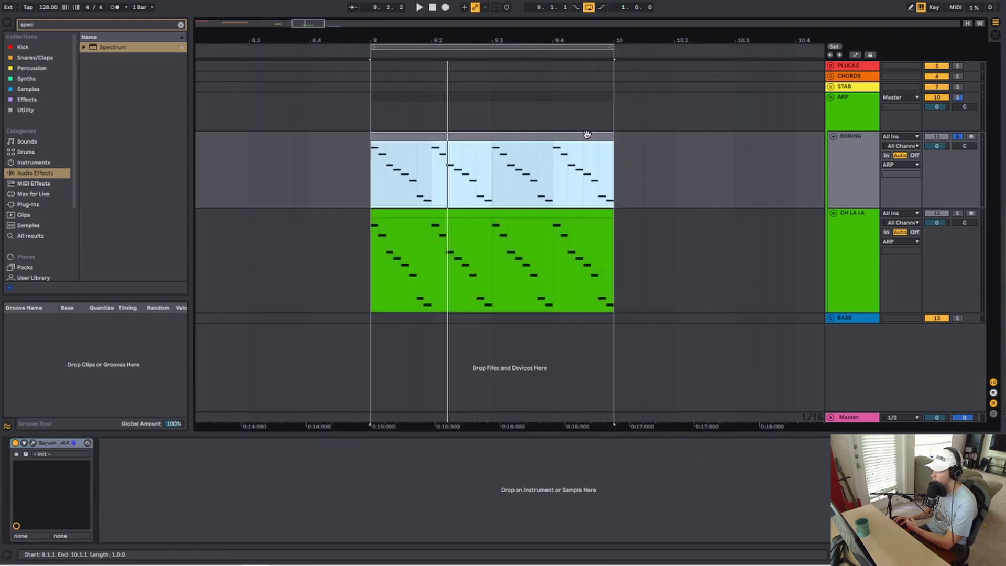
pyautogui.scroll(1, 309, 410)
pyautogui.rightClick(269, 342)
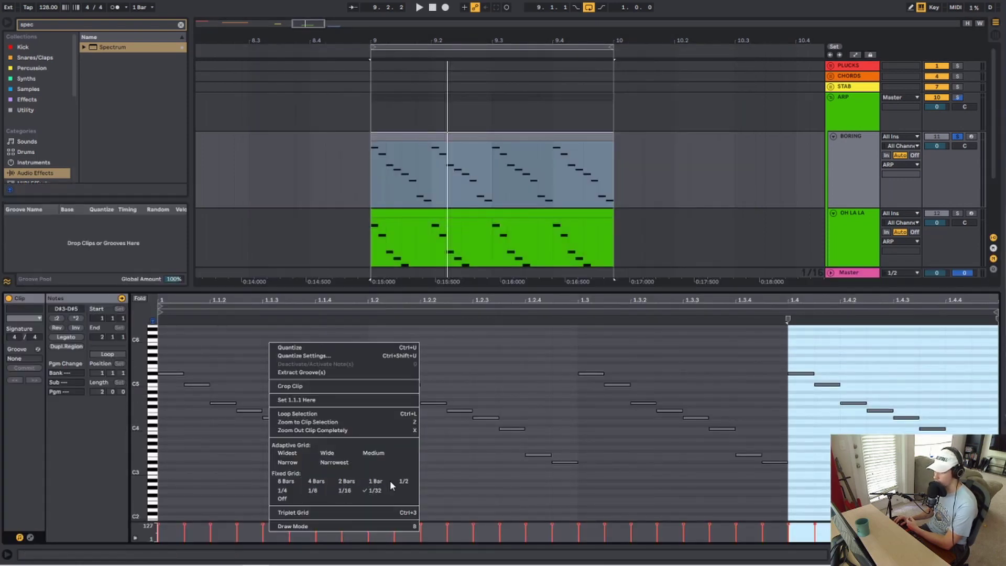
pyautogui.click(448, 319)
pyautogui.click(499, 338)
pyautogui.click(857, 178)
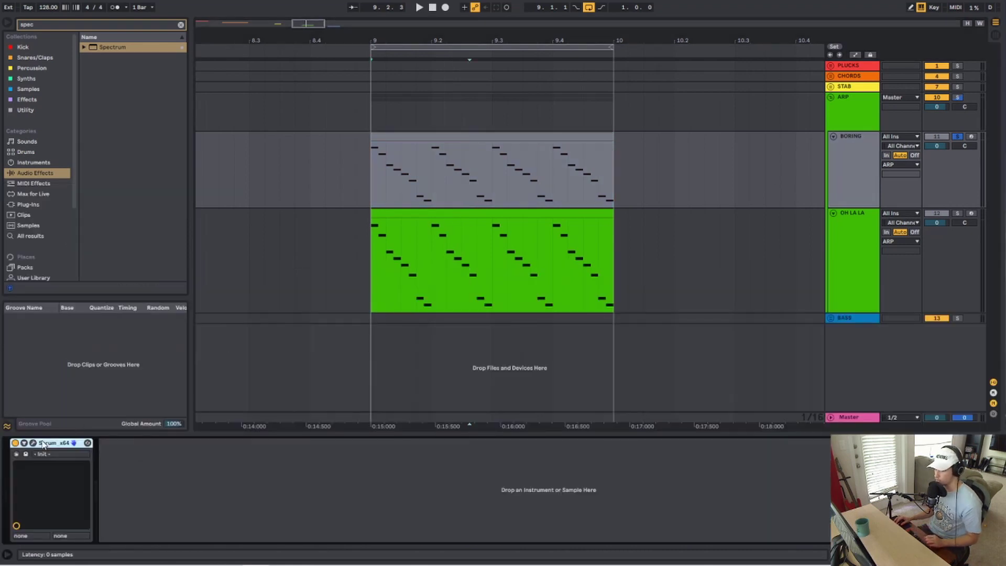
# Check the BORING arp's effects and oscillator pages in Serum, close it and play the arp clip
pyautogui.click(33, 443)
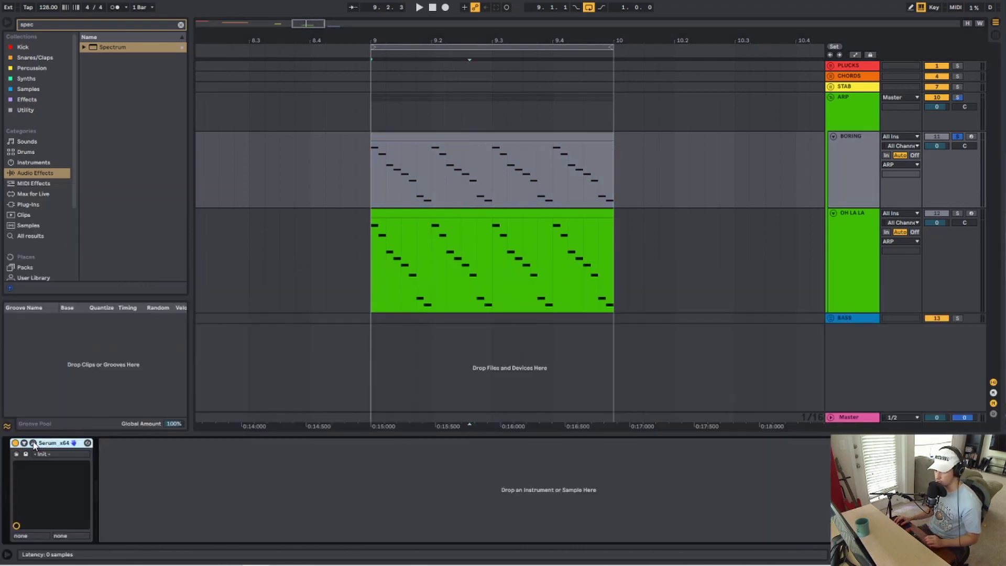
pyautogui.click(389, 90)
pyautogui.click(358, 83)
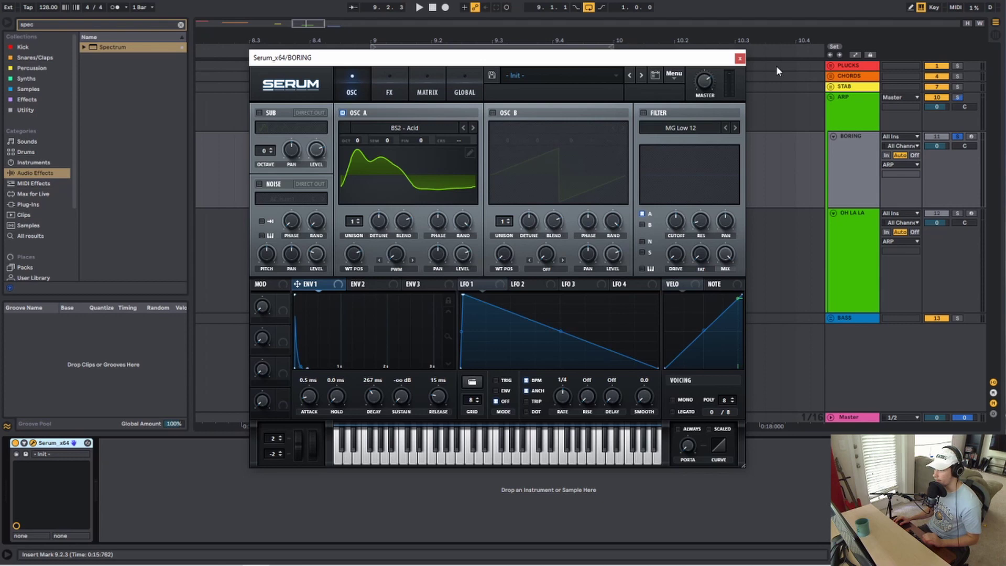
pyautogui.click(740, 58)
pyautogui.click(482, 135)
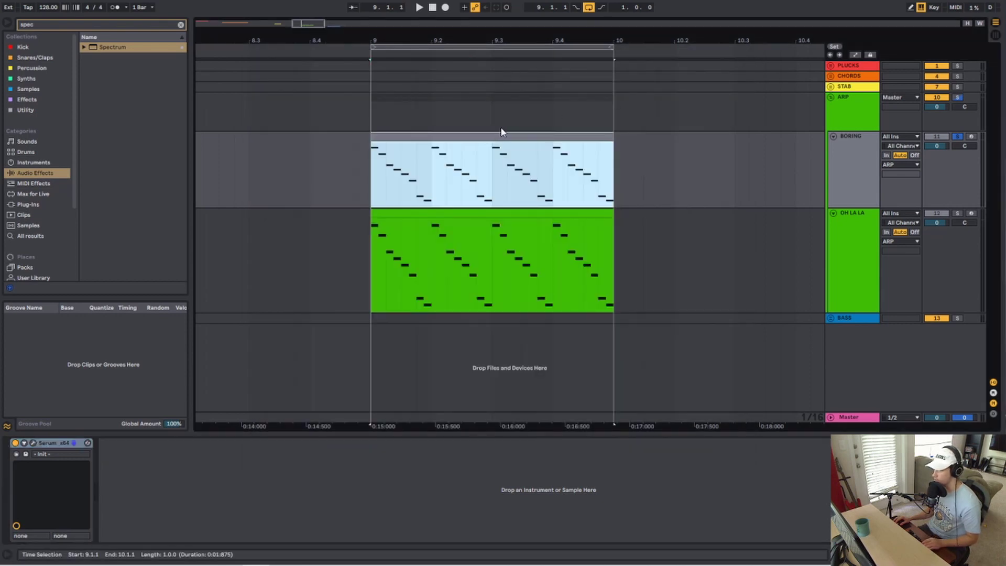
pyautogui.press('space')
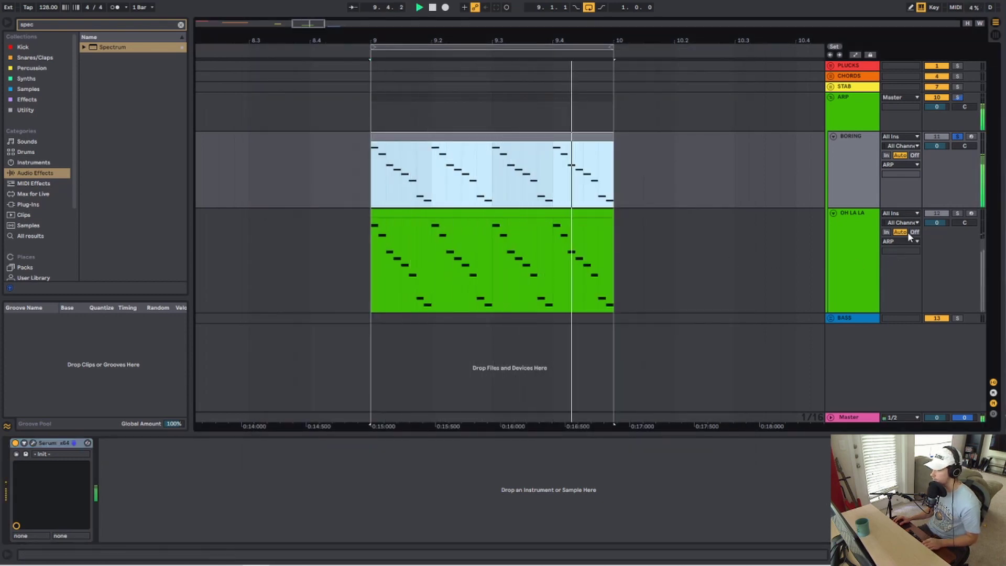
# Solo the OH LA LA arp track, stop playback and open its Serum patch
pyautogui.click(957, 212)
pyautogui.click(863, 228)
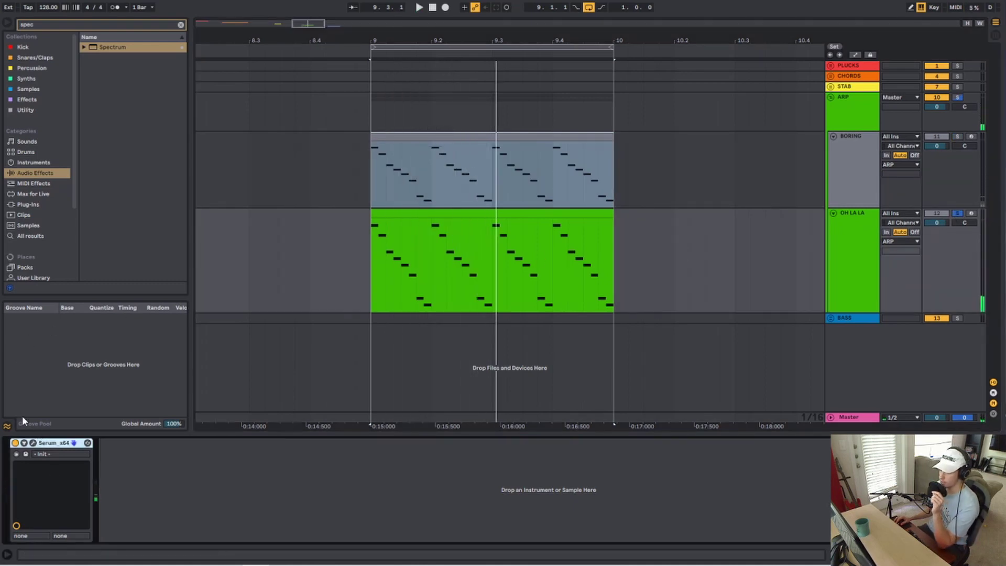
pyautogui.click(32, 444)
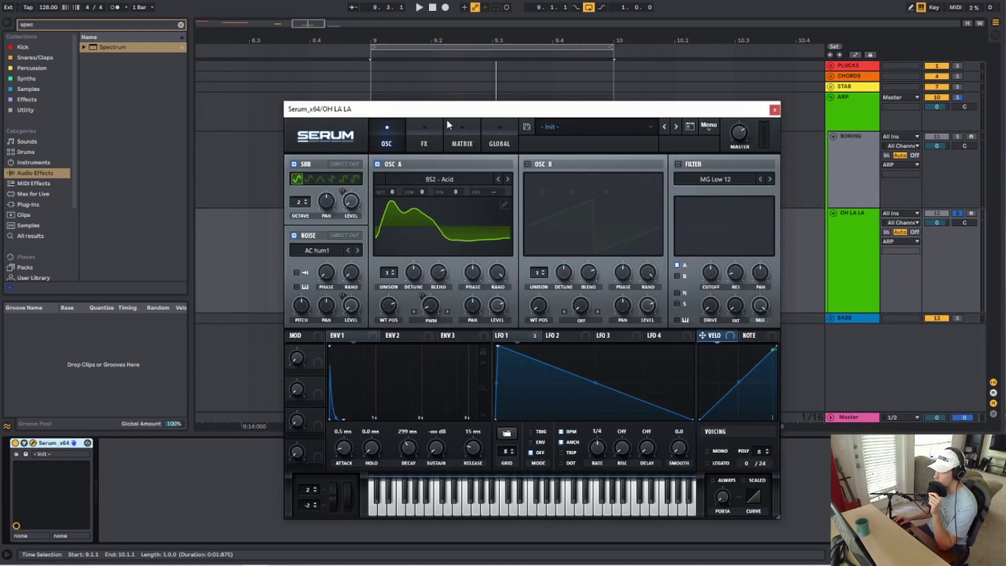
# Examine the OH LA LA arp's Serum oscillators and LFO 1 routing, switching the sub oscillator off and back on
pyautogui.moveTo(448, 111); pyautogui.dragTo(410, 98)
pyautogui.click(311, 324)
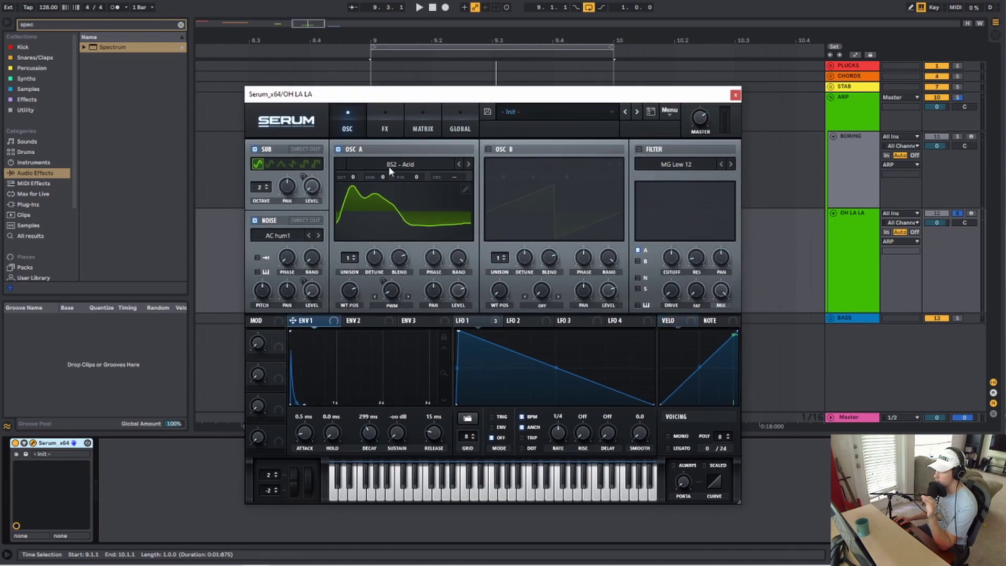
pyautogui.click(270, 150)
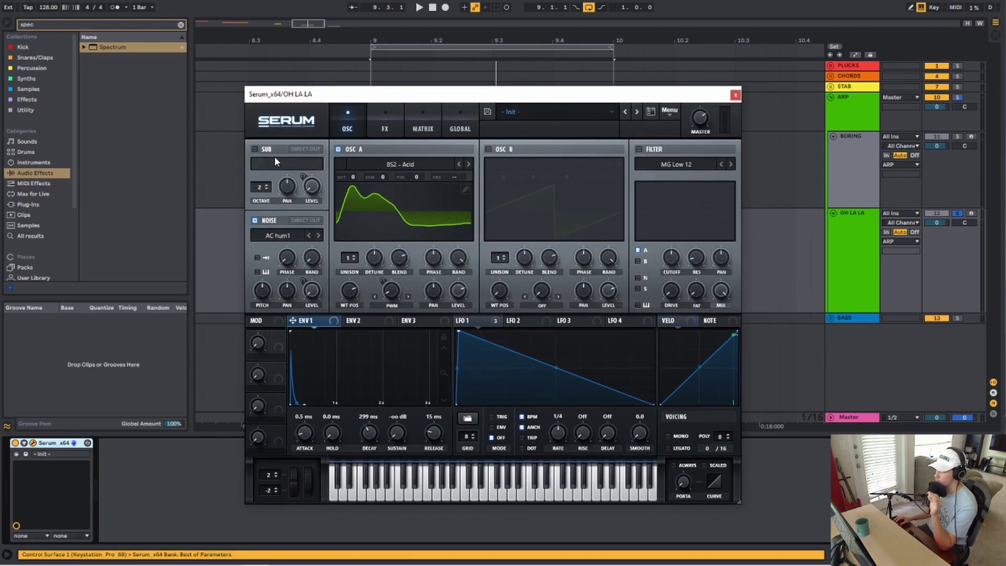
pyautogui.click(269, 150)
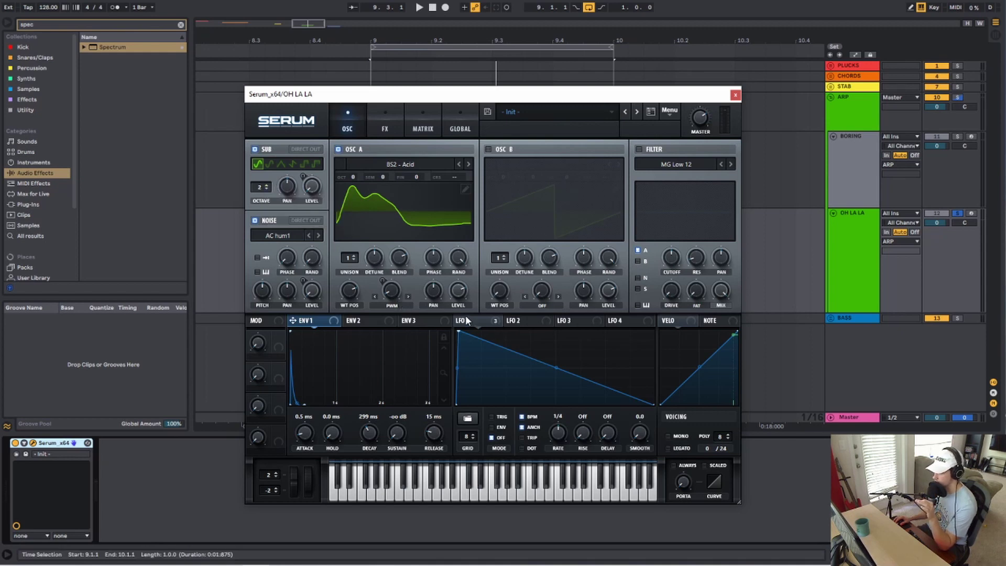
pyautogui.moveTo(473, 322)
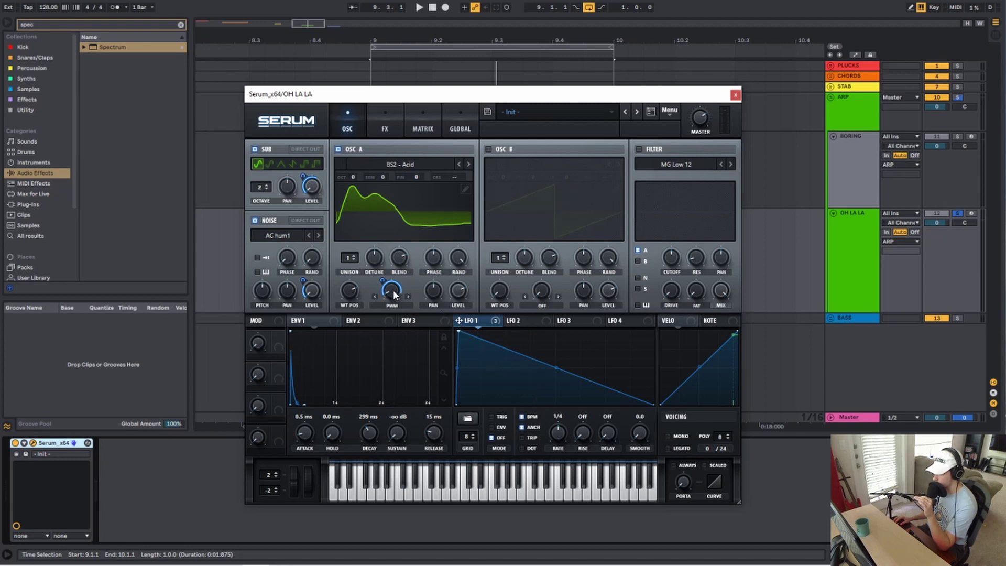
pyautogui.moveTo(394, 295)
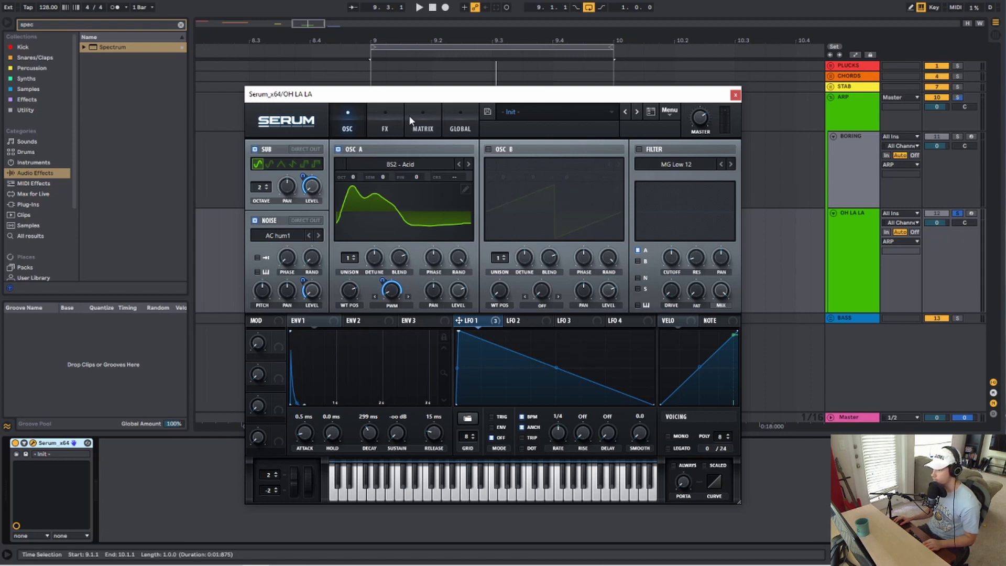
# View the arp patch's effects and check the filter's available types without changing the selected one
pyautogui.click(389, 115)
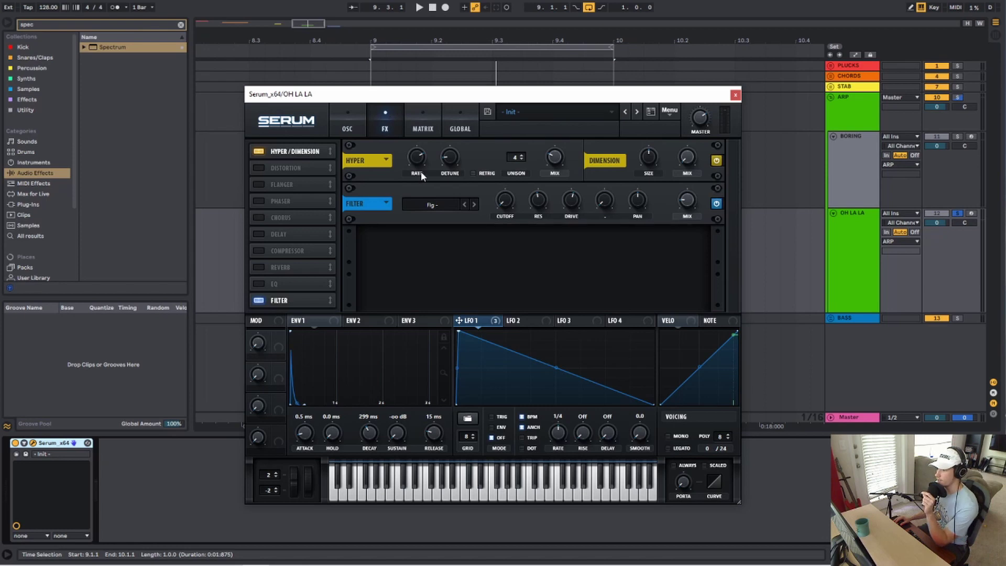
pyautogui.click(441, 203)
pyautogui.click(437, 200)
pyautogui.click(438, 205)
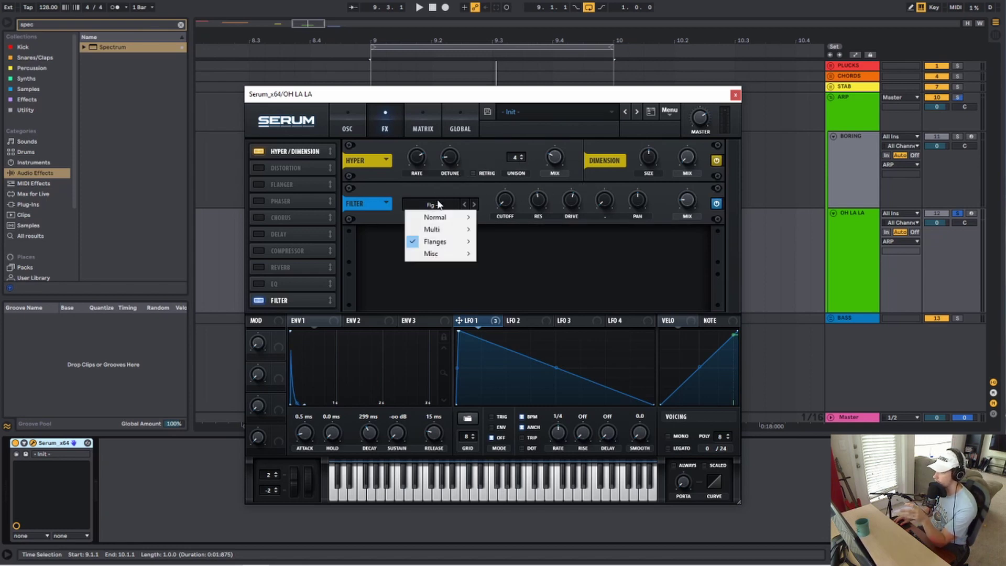
pyautogui.click(442, 171)
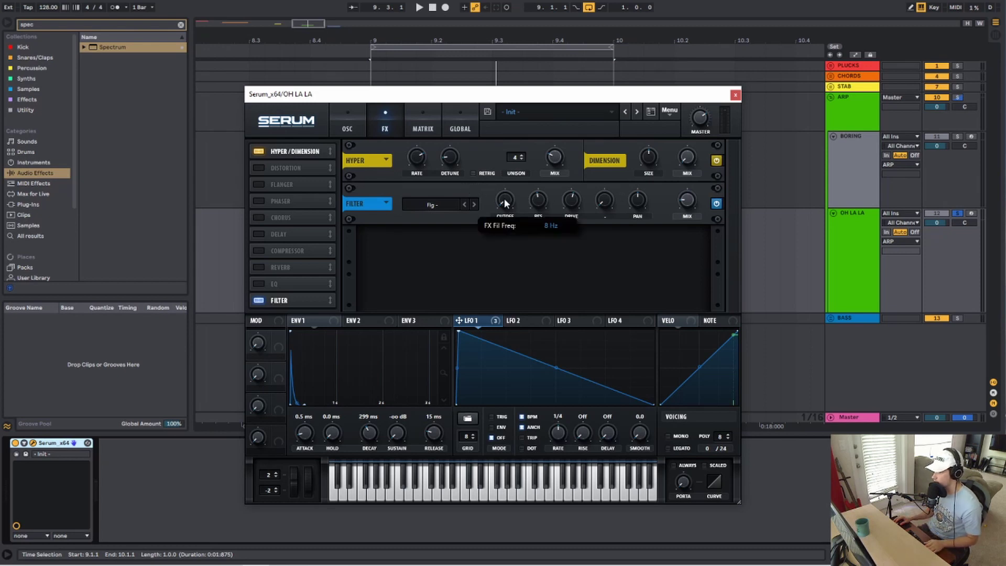
# Play the arp with the effects filter's mix fully up, restore the mix to a low amount and play it again
pyautogui.moveTo(689, 201)
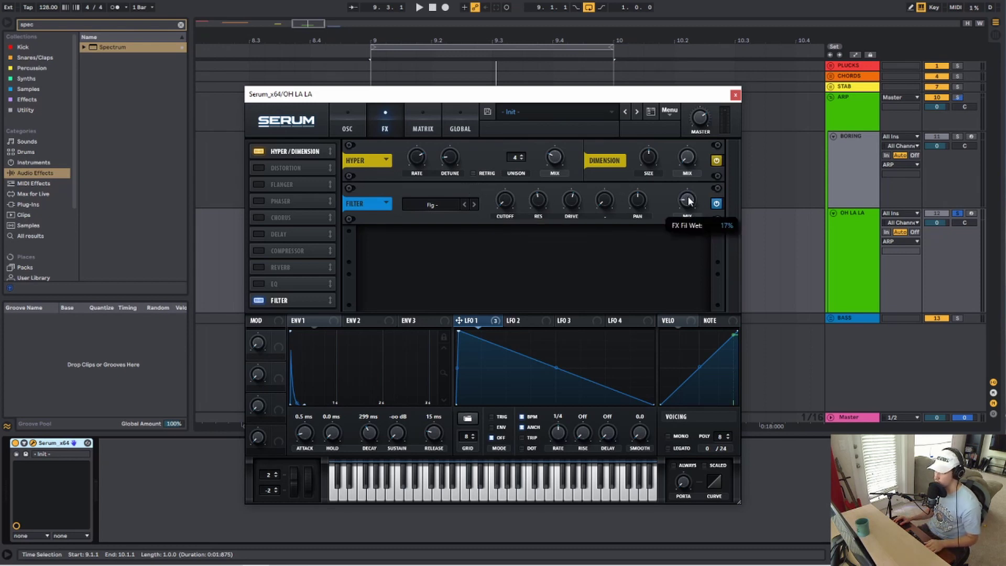
pyautogui.press('space')
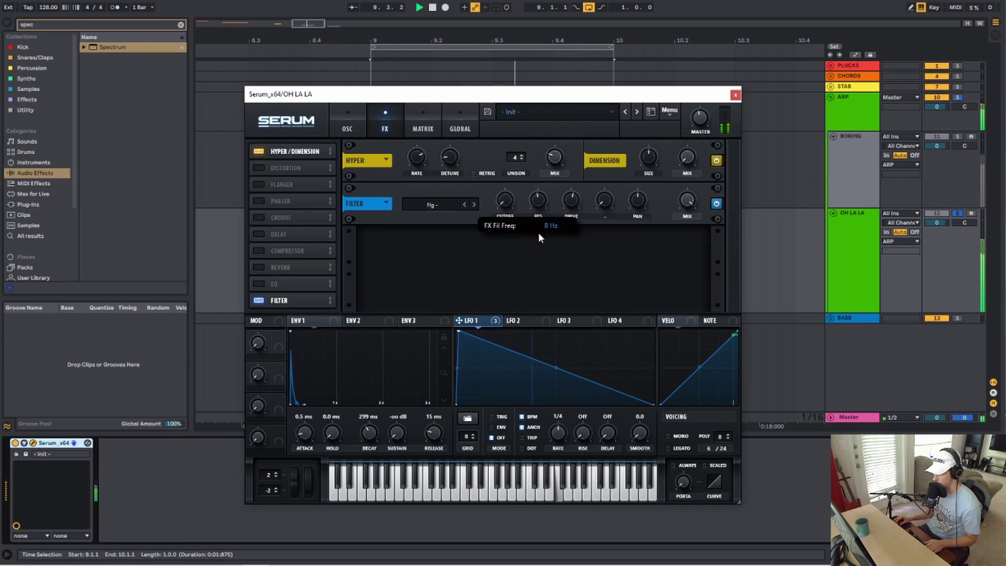
pyautogui.press('space')
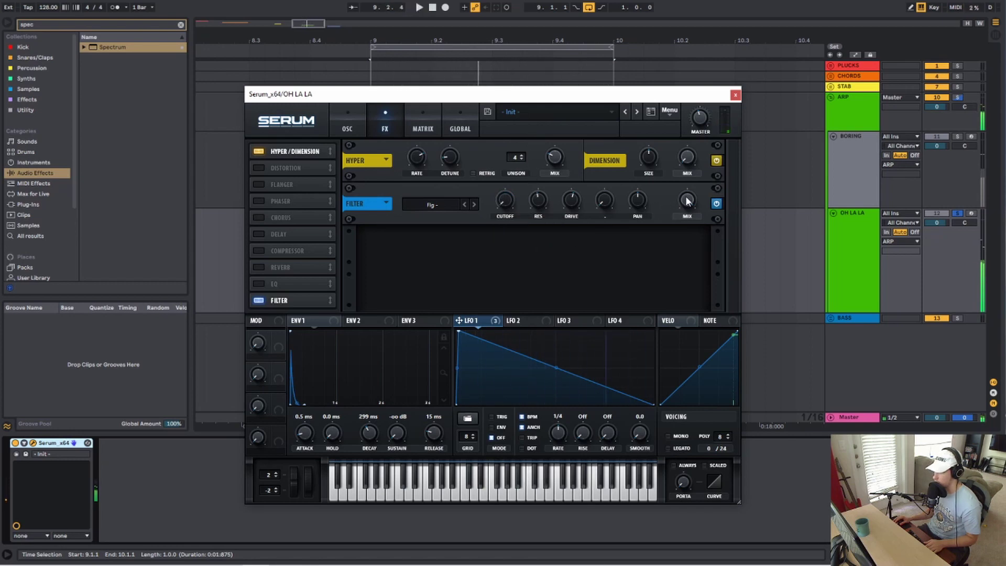
pyautogui.moveTo(686, 198); pyautogui.dragTo(681, 301)
pyautogui.press('space')
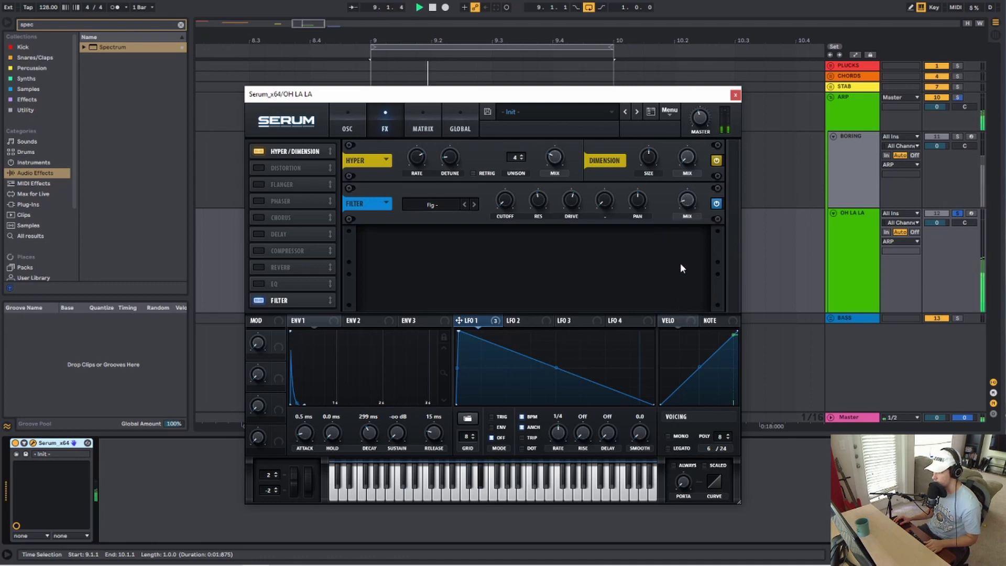
pyautogui.moveTo(697, 117)
pyautogui.moveTo(697, 117); pyautogui.dragTo(696, 80)
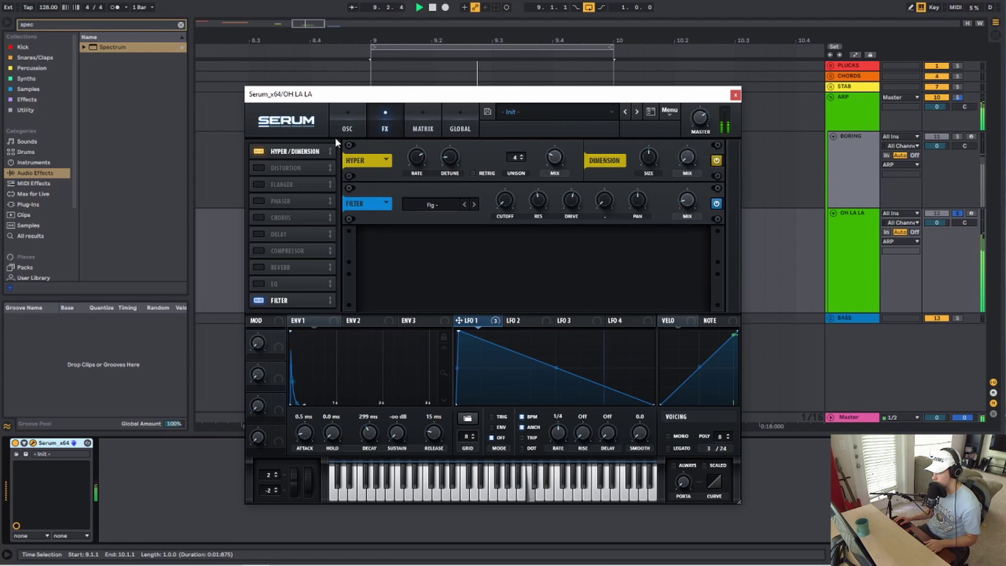
# Review the arp patch's oscillator and effects pages once more and close the plug-in window
pyautogui.click(357, 128)
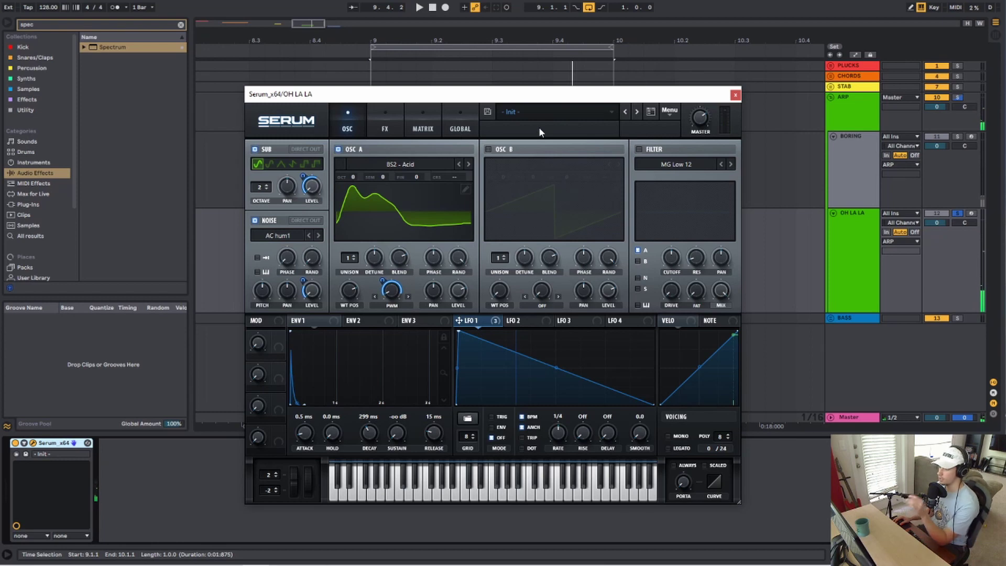
pyautogui.click(378, 123)
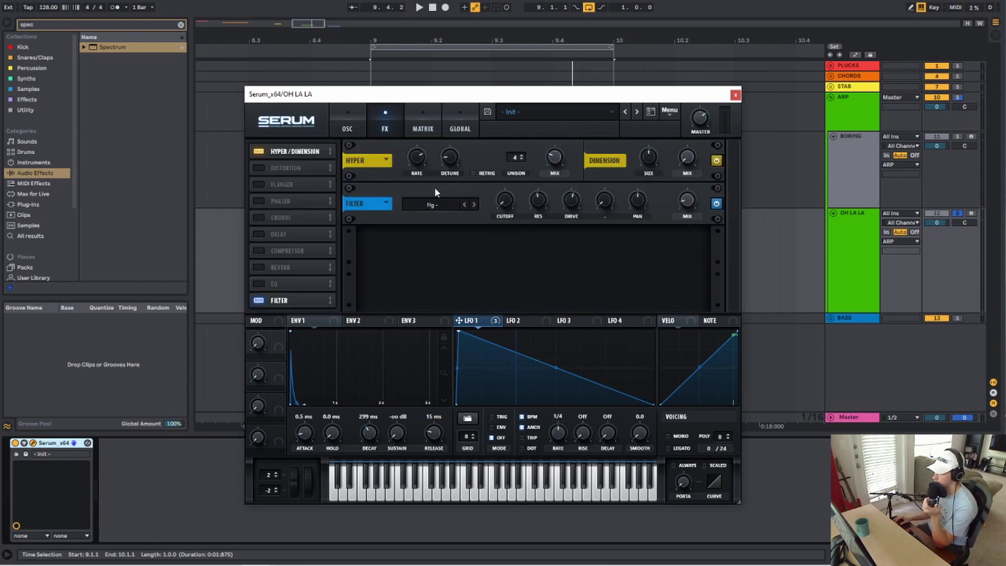
pyautogui.click(735, 96)
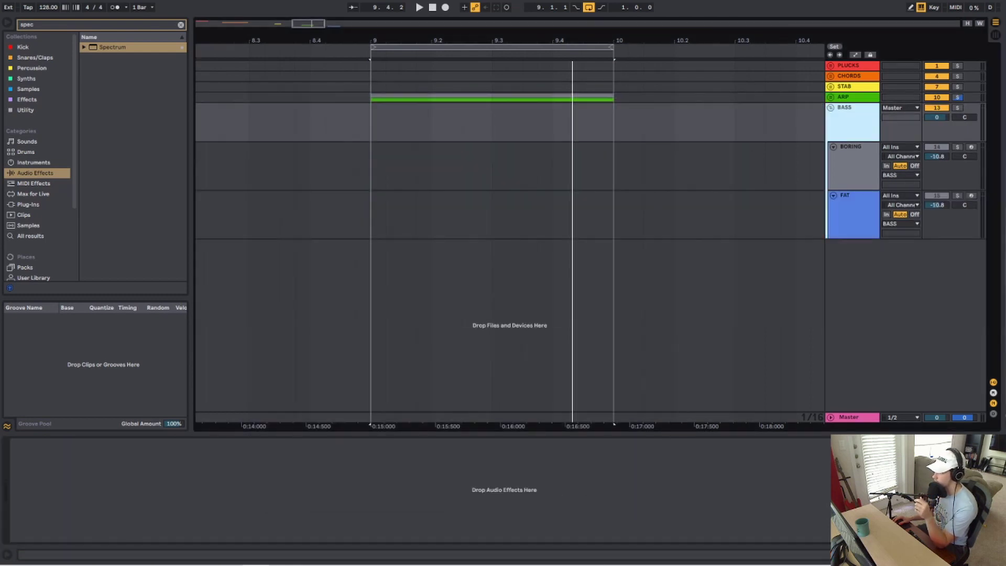
# Set the BORING and FAT bass volumes to 0 dB, loop bar 11, solo BORING and play it, finally stopping playback
pyautogui.click(330, 146)
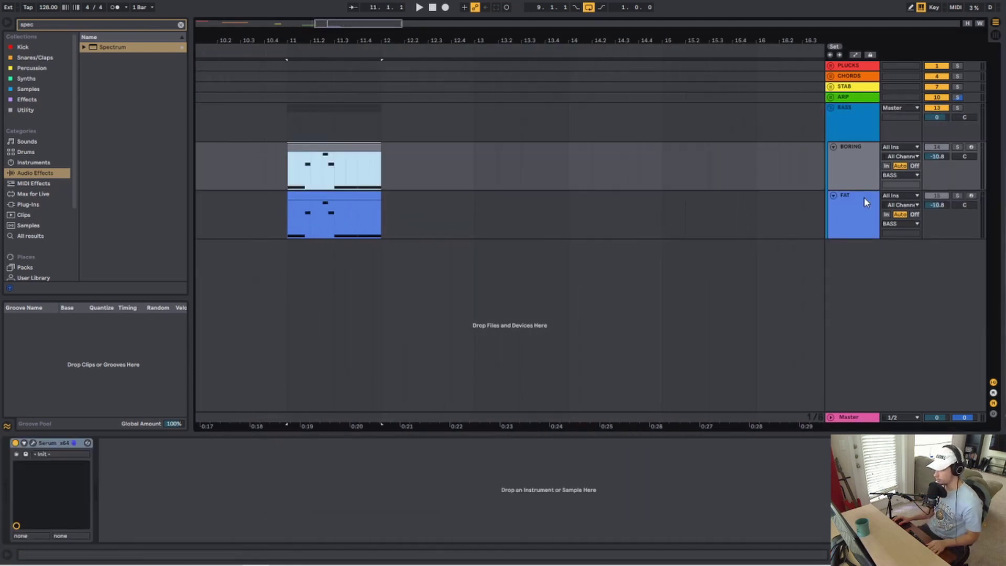
pyautogui.click(864, 197)
pyautogui.press('space')
pyautogui.click(775, 112)
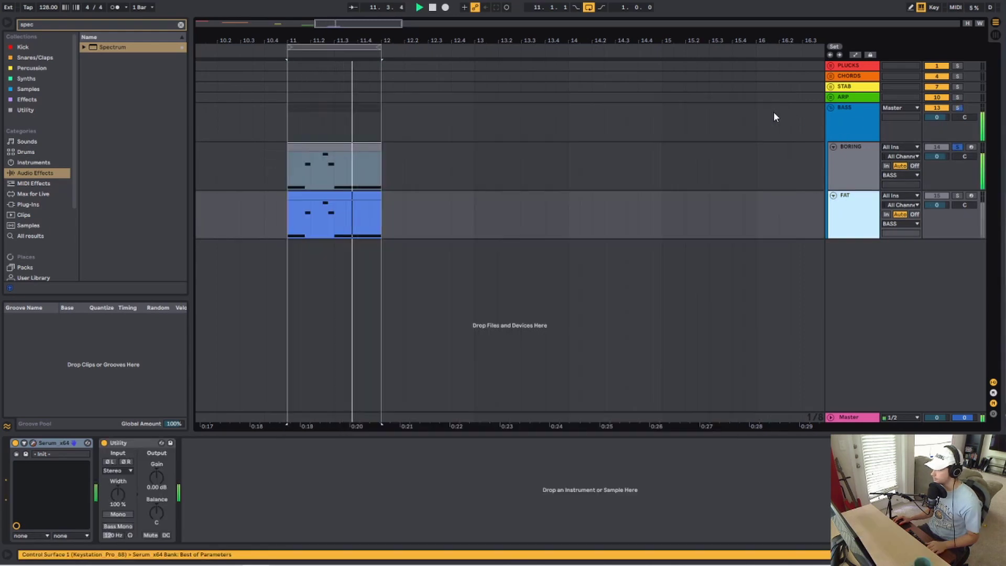
pyautogui.click(835, 154)
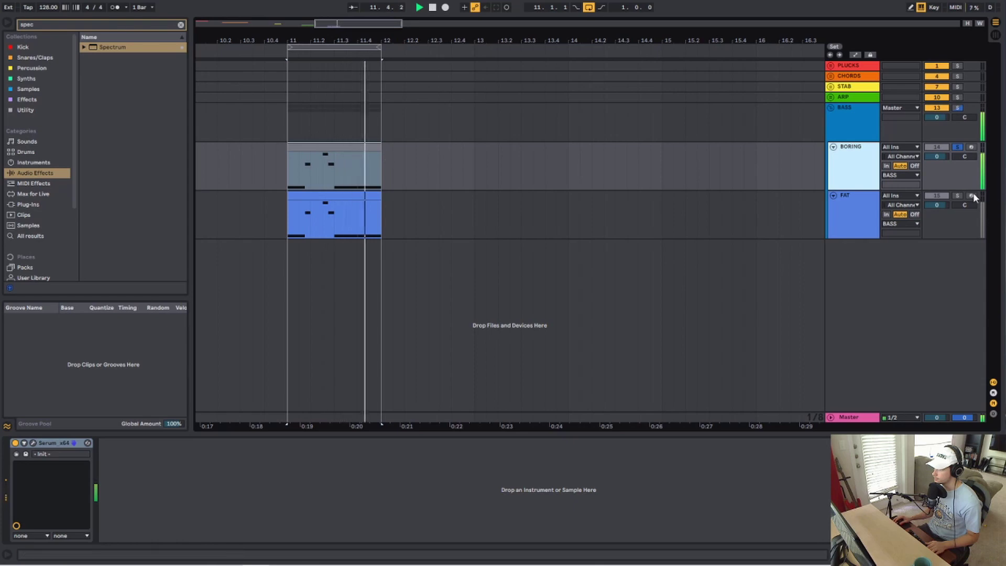
pyautogui.press('space')
# Solo the FAT bass track, make its lane taller and play its clip, finally stopping playback
pyautogui.click(958, 196)
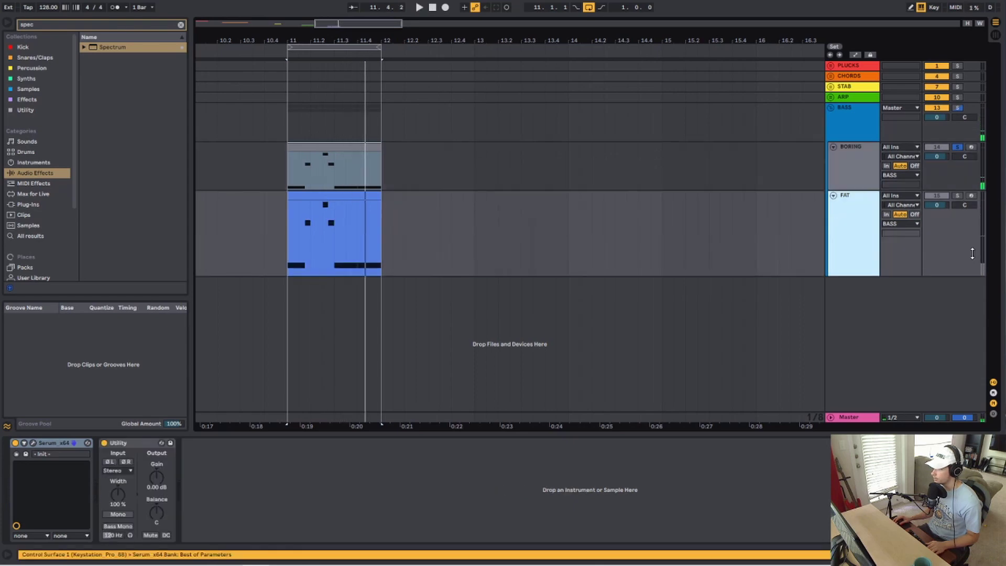
pyautogui.click(958, 197)
pyautogui.click(322, 204)
pyautogui.press('space')
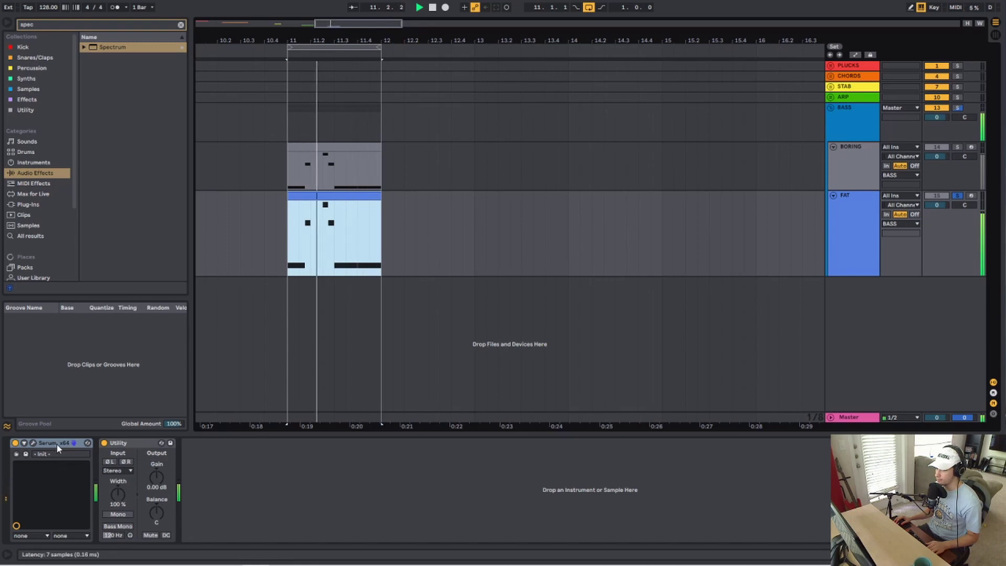
pyautogui.press('space')
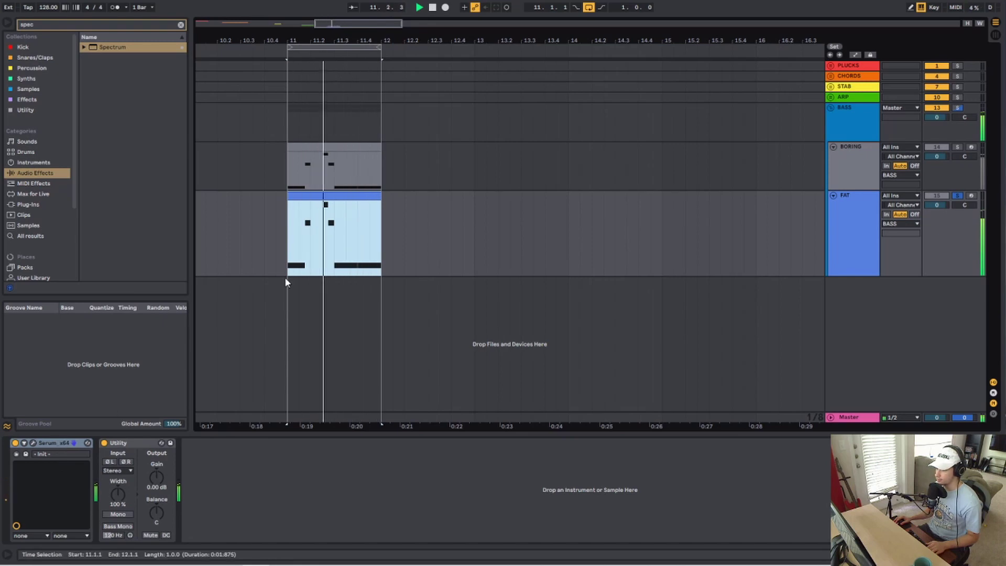
# Open the BORING bass's Serum patch and solo that track
pyautogui.click(838, 169)
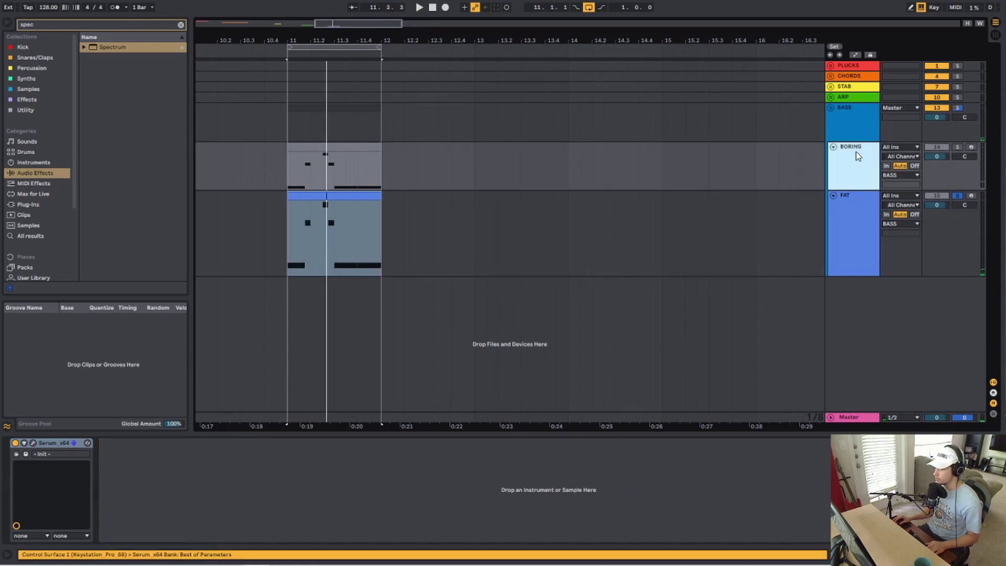
pyautogui.click(33, 443)
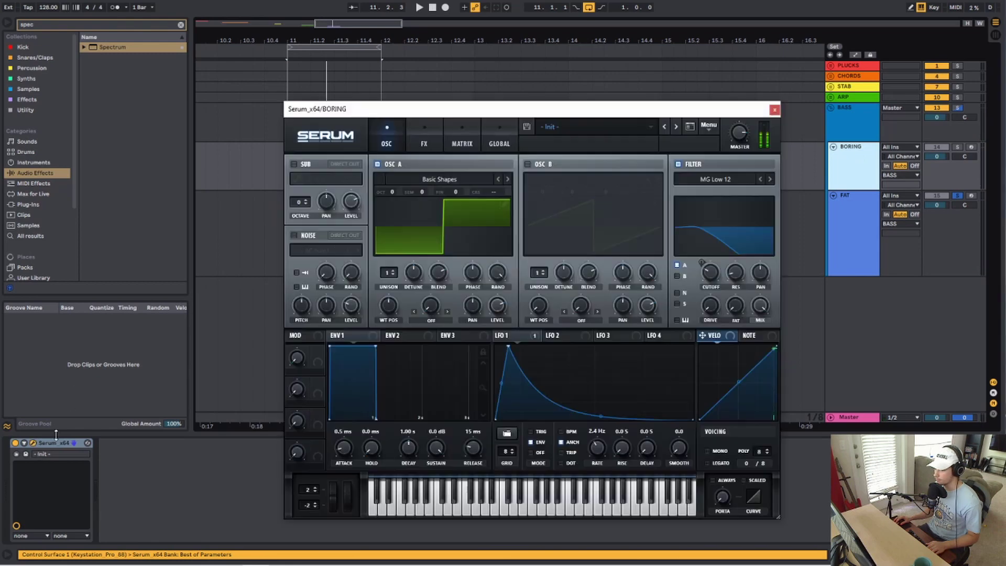
pyautogui.click(955, 147)
pyautogui.moveTo(602, 112)
pyautogui.mouseDown()
pyautogui.moveTo(623, 97)
pyautogui.moveTo(594, 97)
pyautogui.mouseUp()
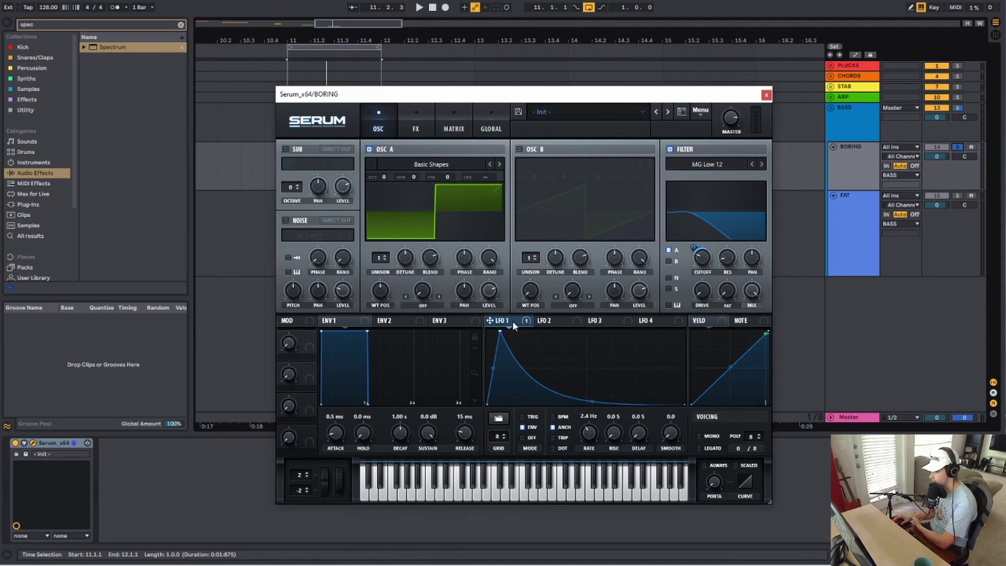
# Check the BORING bass's effects and oscillator pages, play the bass briefly and close the plug-in window
pyautogui.click(419, 131)
pyautogui.click(385, 114)
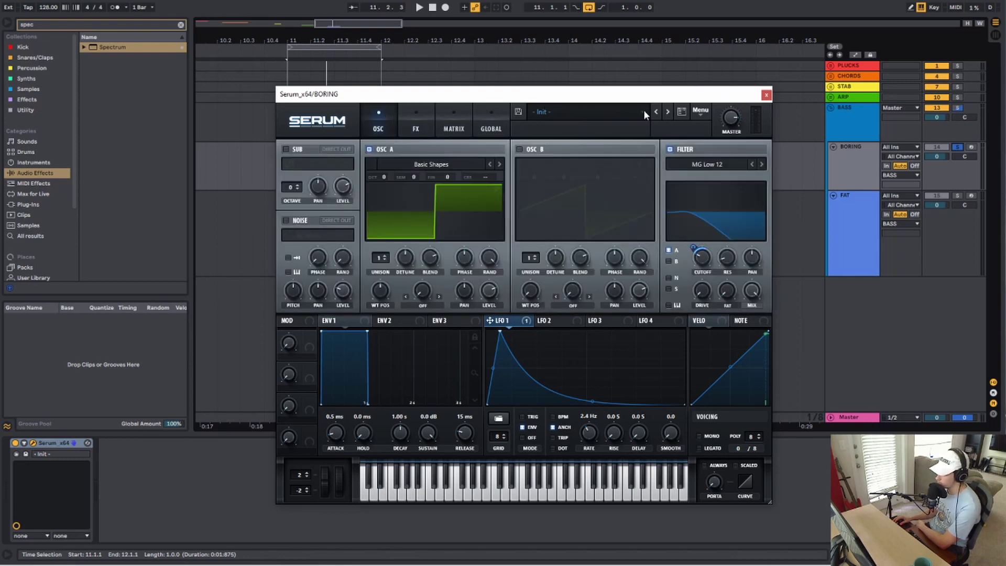
pyautogui.press('space')
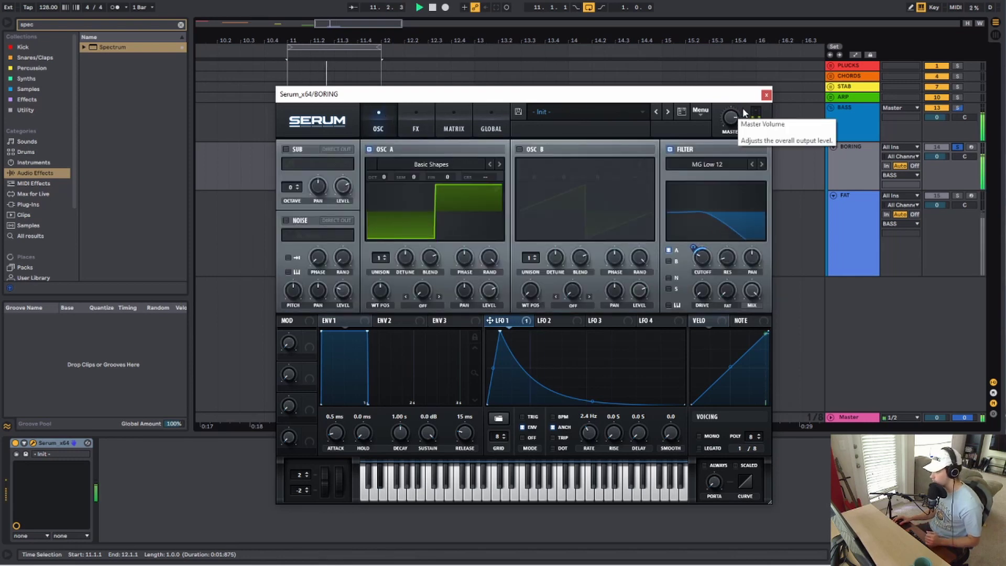
pyautogui.click(767, 95)
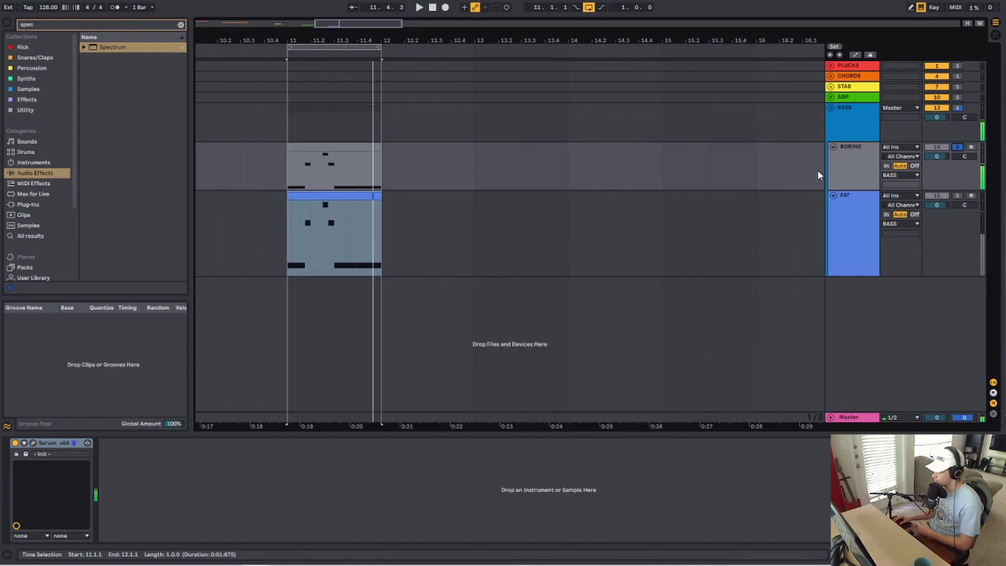
# Solo the FAT bass, play it with its Serum patch open, and view the effects and oscillator pages
pyautogui.click(834, 198)
pyautogui.click(957, 196)
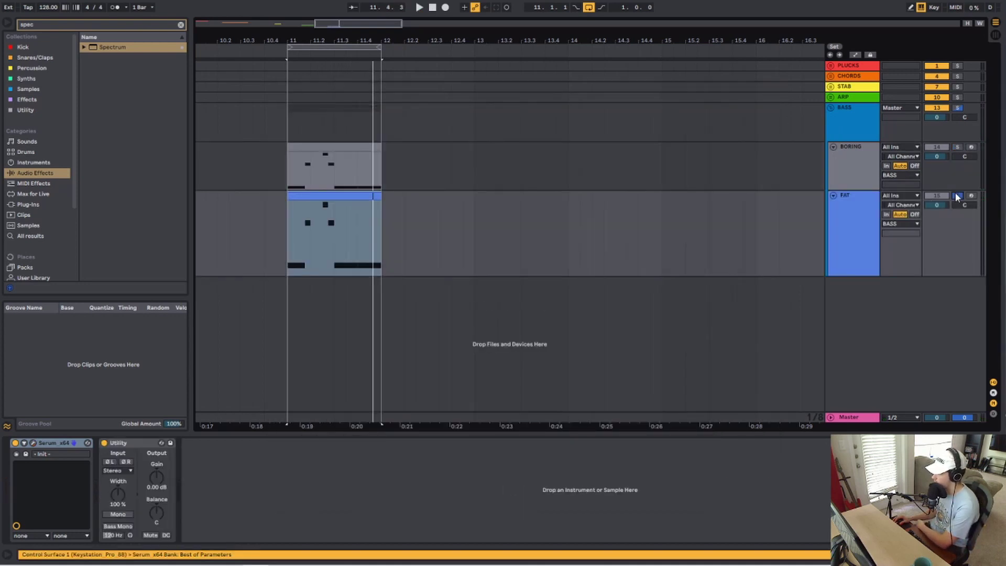
pyautogui.click(34, 443)
pyautogui.press('space')
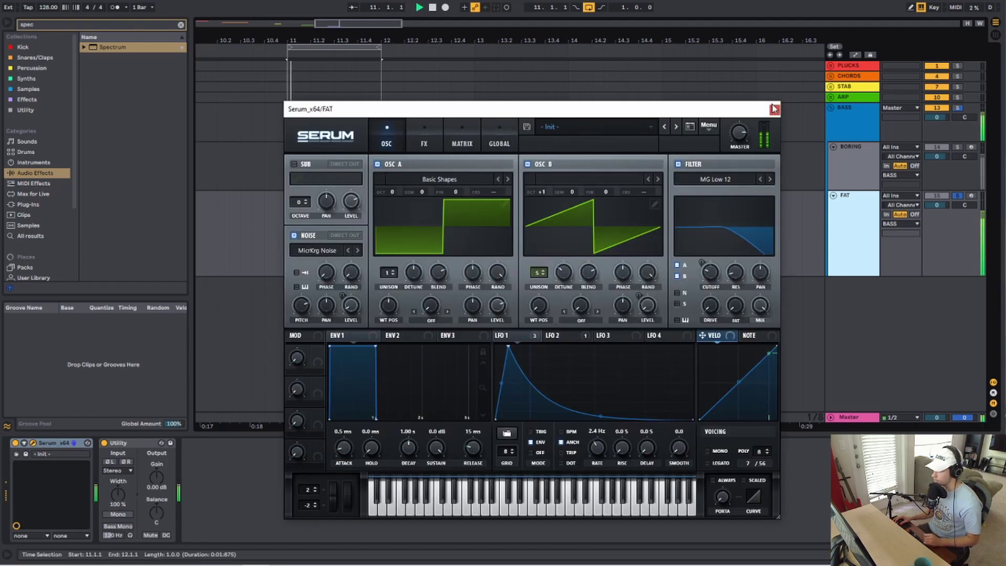
pyautogui.press('space')
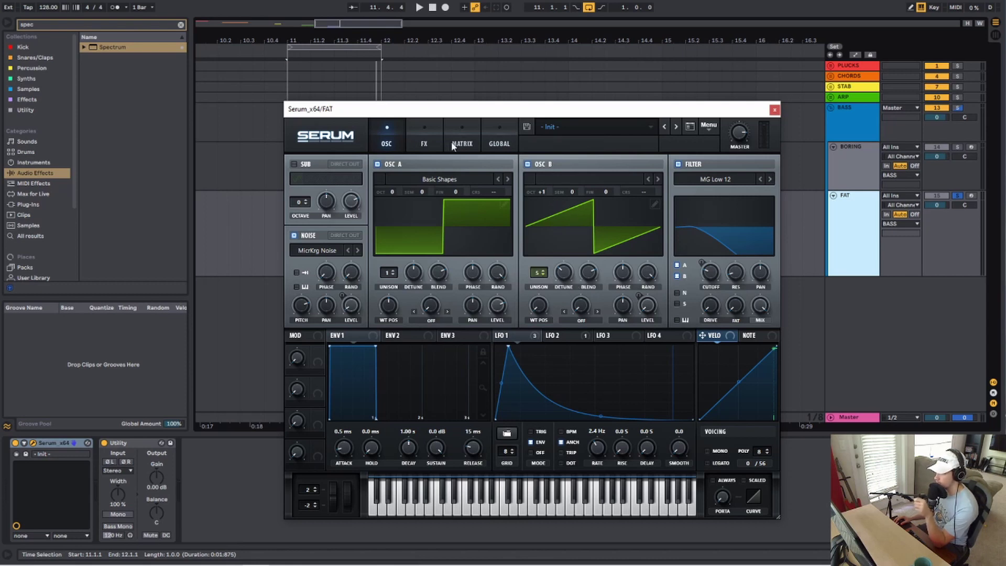
pyautogui.click(424, 141)
pyautogui.click(386, 142)
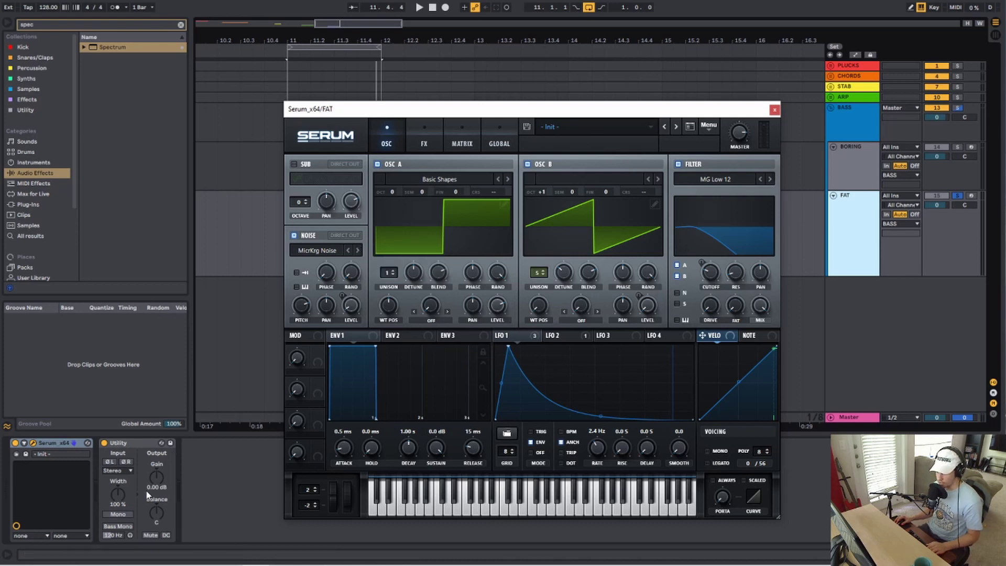
# Play the FAT bass and compare it in mono and stereo with the Utility device's Mono switch
pyautogui.press('space')
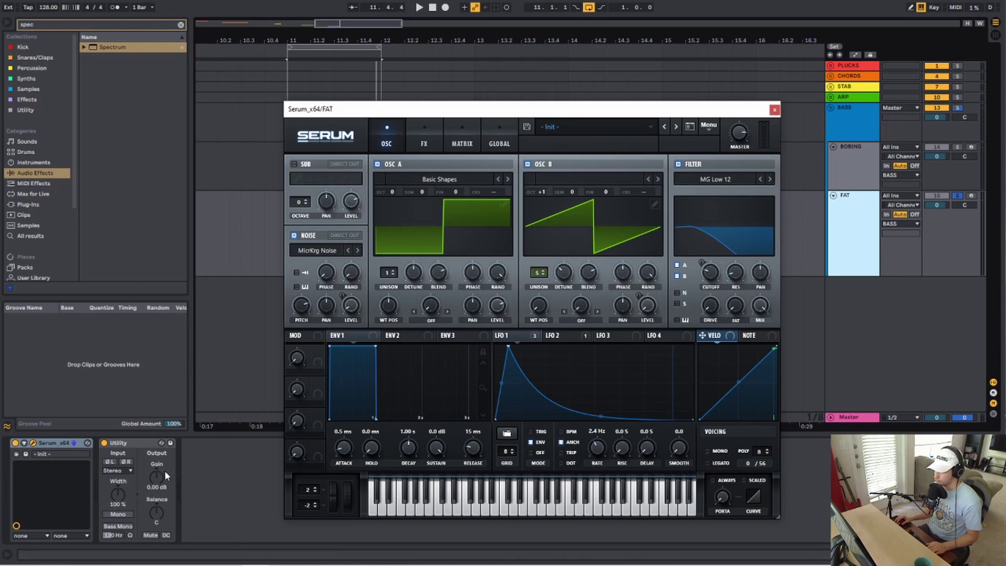
pyautogui.click(118, 514)
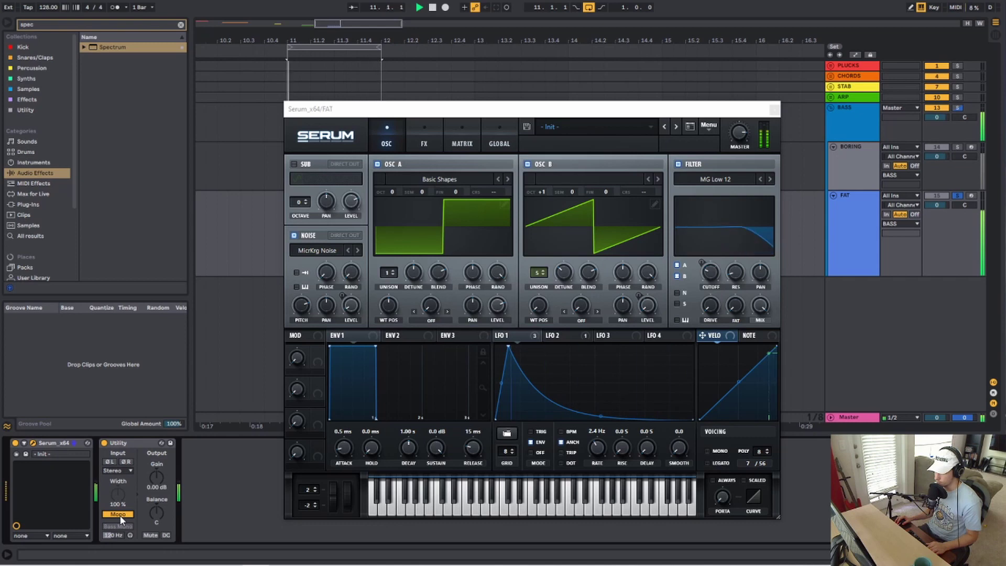
pyautogui.click(119, 514)
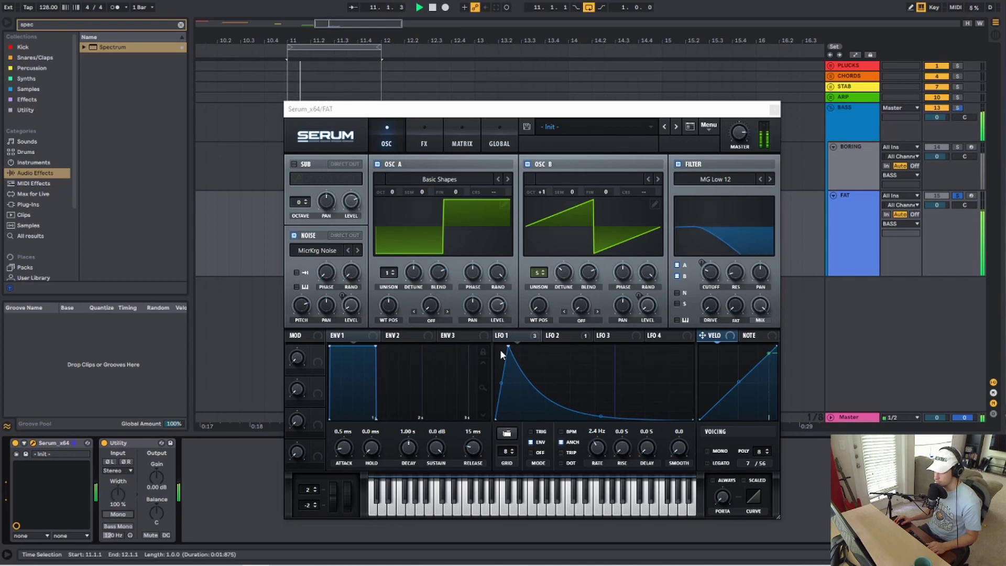
# Stop playback and switch off the noise oscillator in the FAT bass's Serum patch
pyautogui.press('space')
pyautogui.click(294, 235)
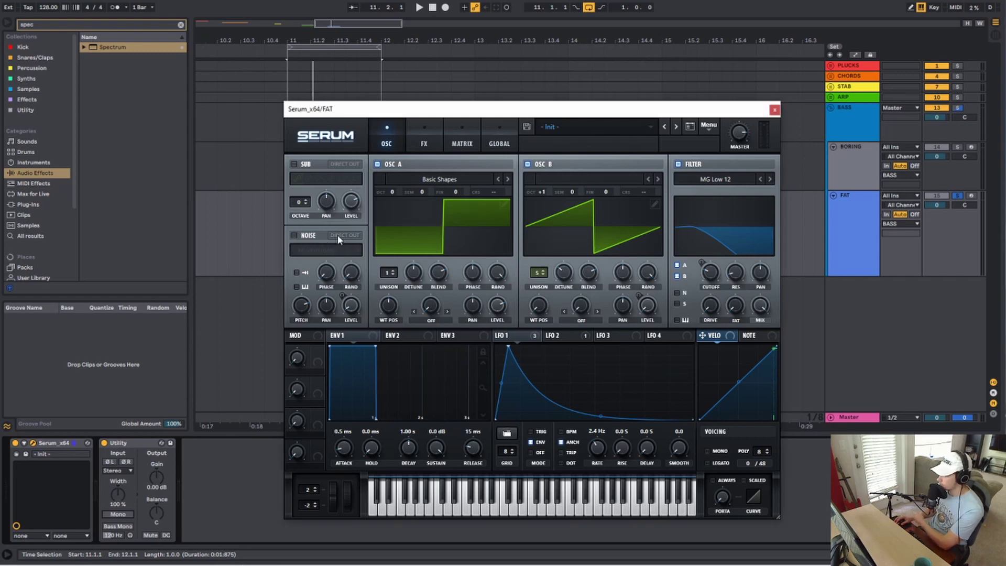
# Play the FAT bass with its Tube distortion mix raised to 100%, and lower the mix again to compare
pyautogui.click(425, 142)
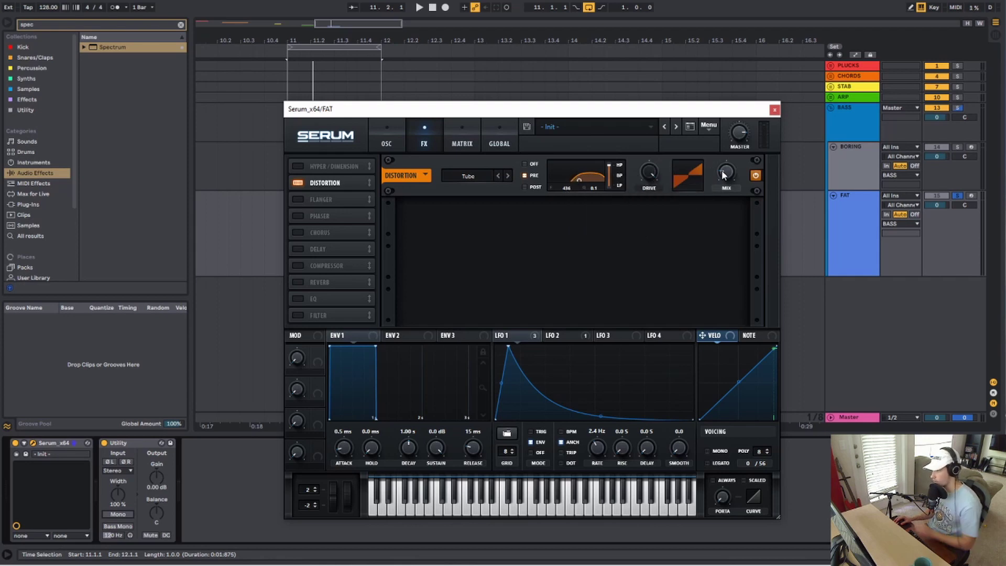
pyautogui.press('space')
pyautogui.moveTo(724, 171); pyautogui.dragTo(731, 65)
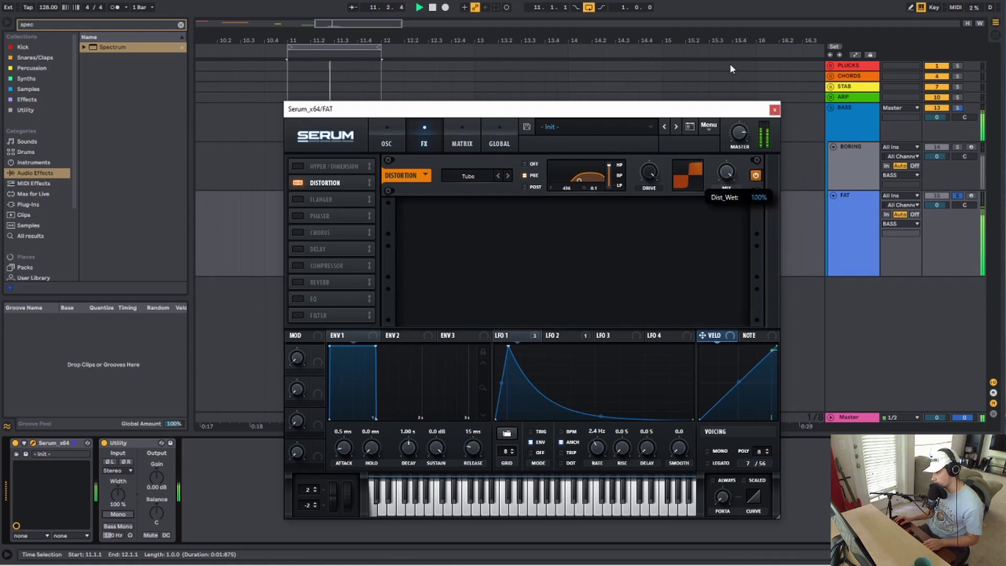
pyautogui.press('space')
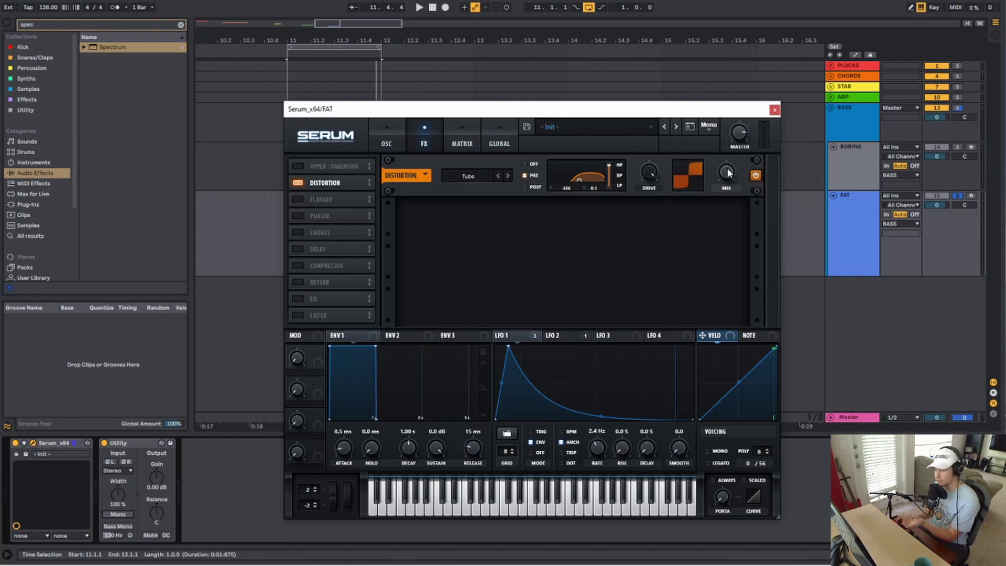
pyautogui.press('space')
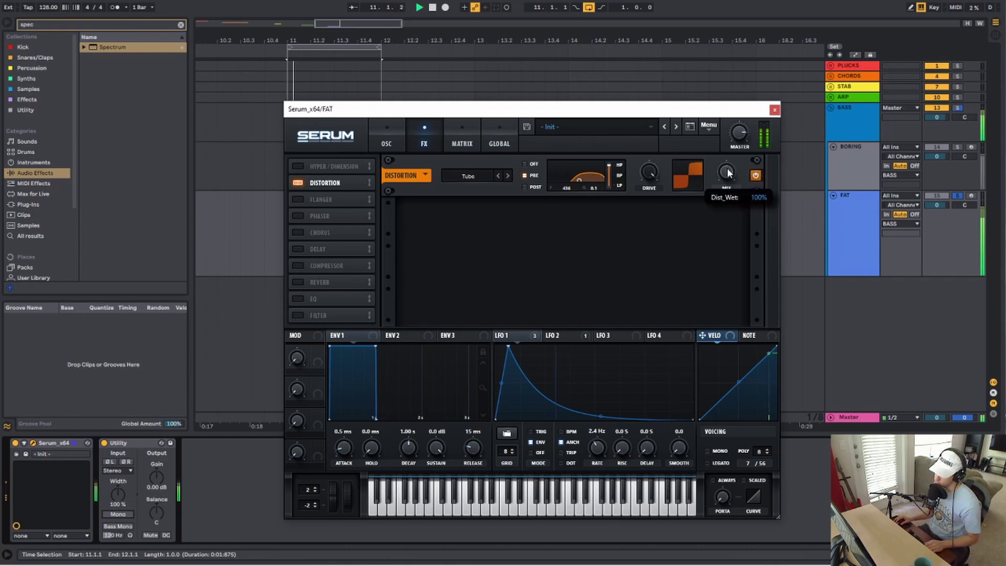
pyautogui.moveTo(728, 173); pyautogui.dragTo(722, 270)
pyautogui.press('space')
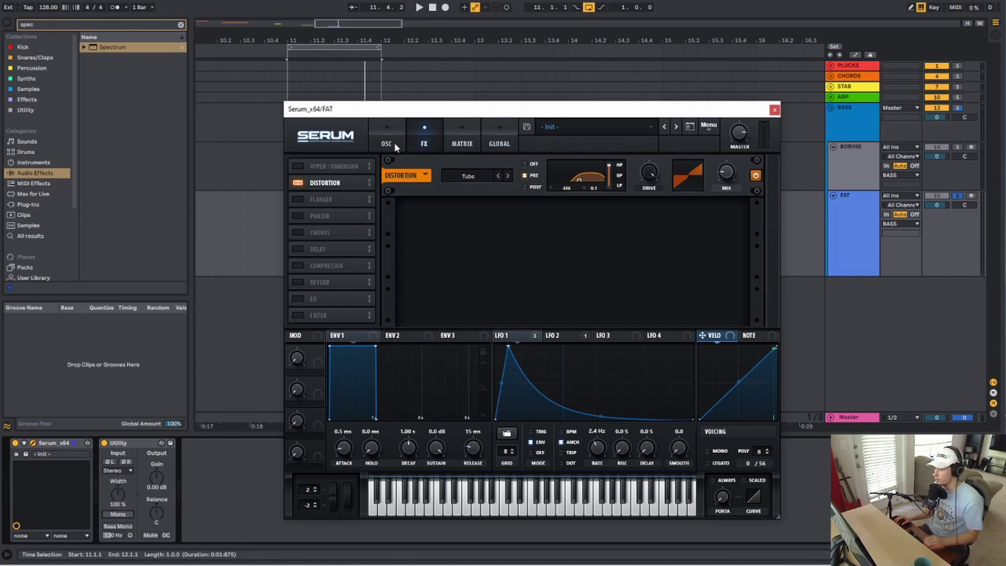
# Close the FAT bass's Serum window on its oscillator page and collapse the BASS group in the arrangement
pyautogui.click(394, 139)
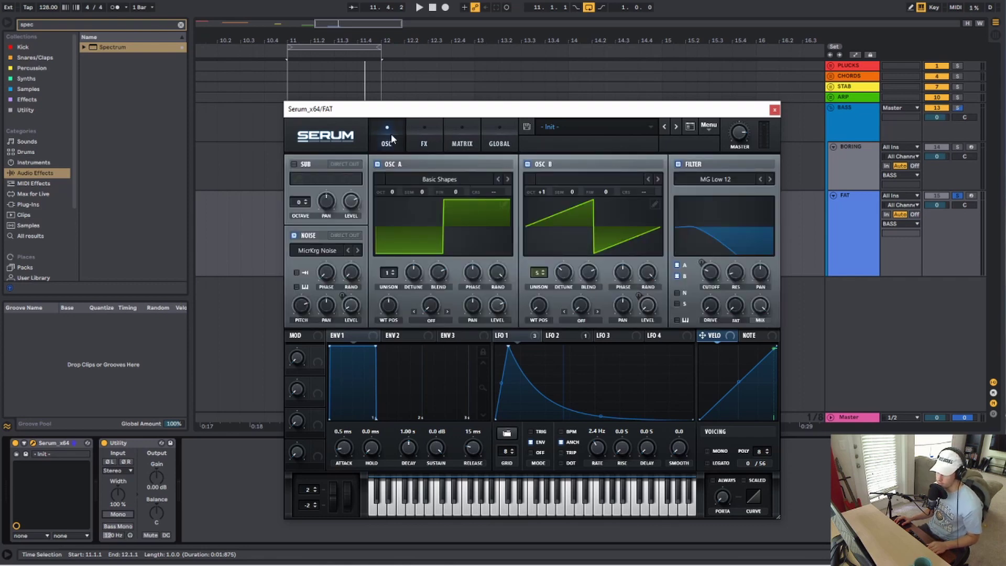
pyautogui.click(776, 110)
pyautogui.click(830, 107)
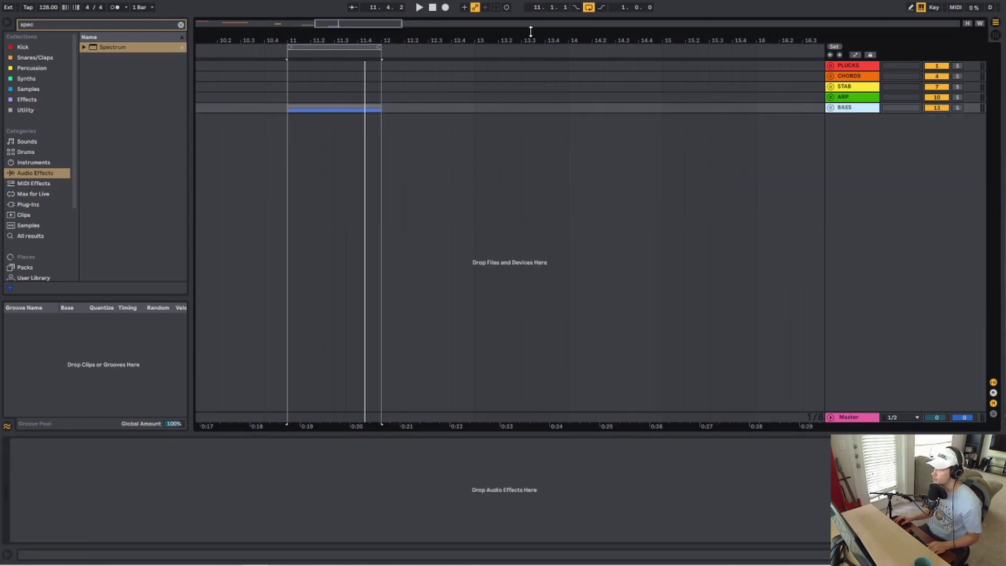
pyautogui.moveTo(531, 31); pyautogui.dragTo(341, 63)
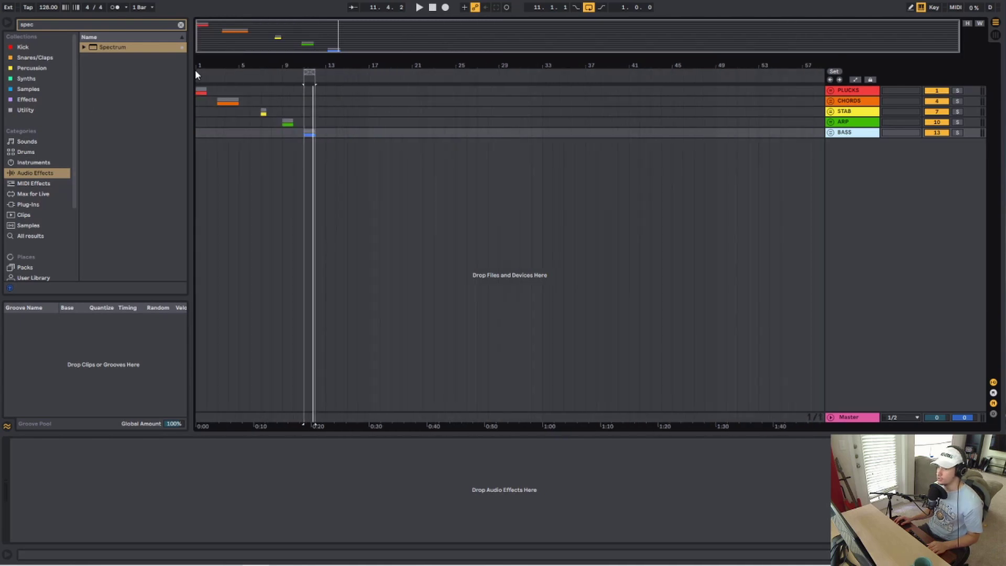
pyautogui.moveTo(227, 62)
pyautogui.mouseDown()
pyautogui.moveTo(228, 73)
pyautogui.moveTo(228, 62)
pyautogui.mouseUp()
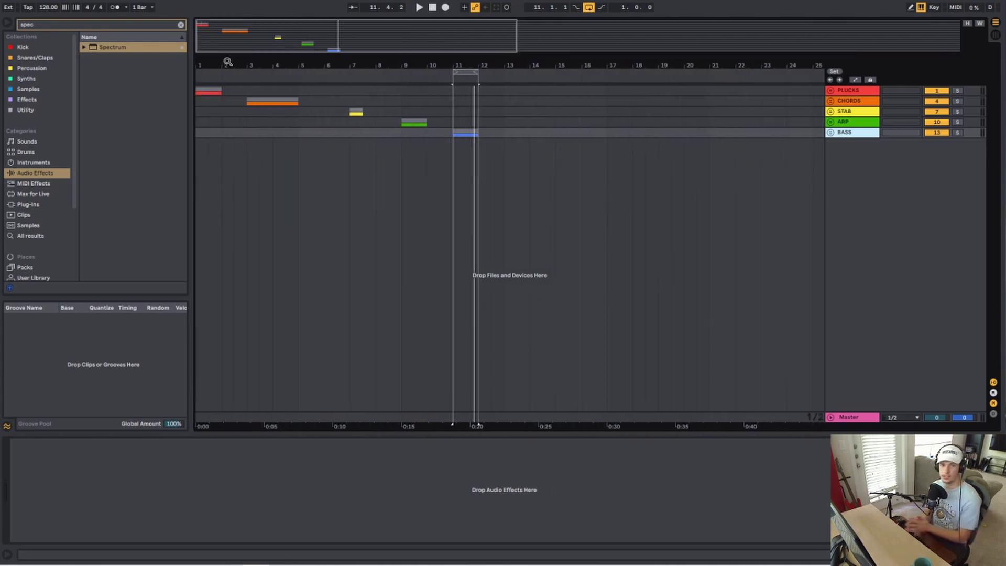